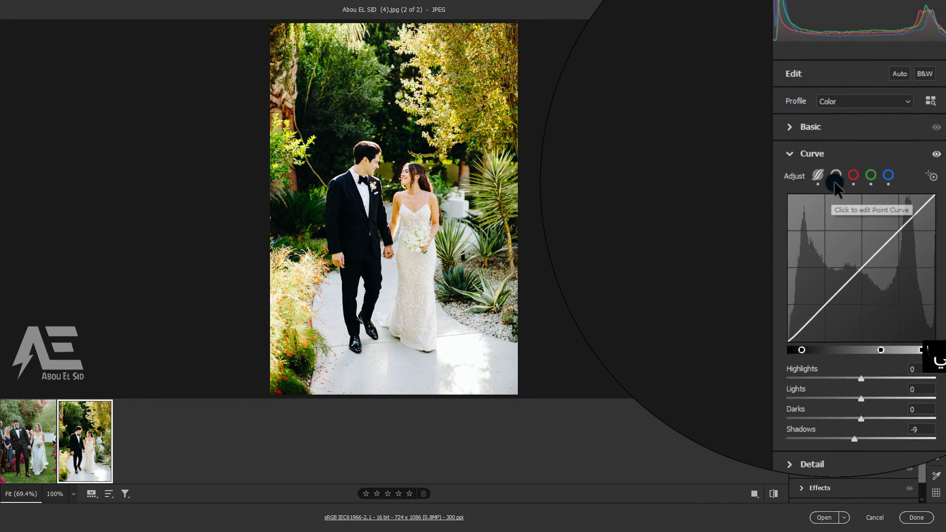
Examine the point curve and the red, green and blue channel curves, and compare the photo with and without the curve adjustments
left_click(835, 179)
left_click(849, 176)
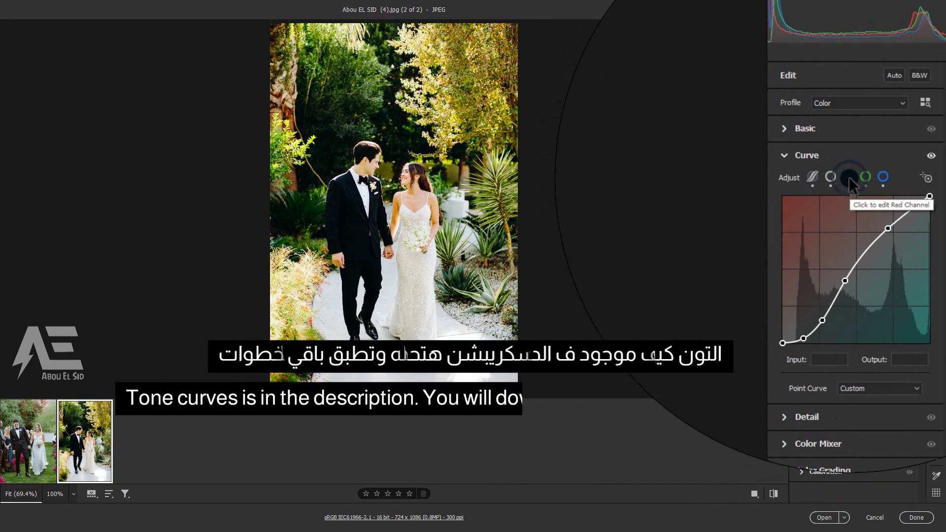
left_click(865, 177)
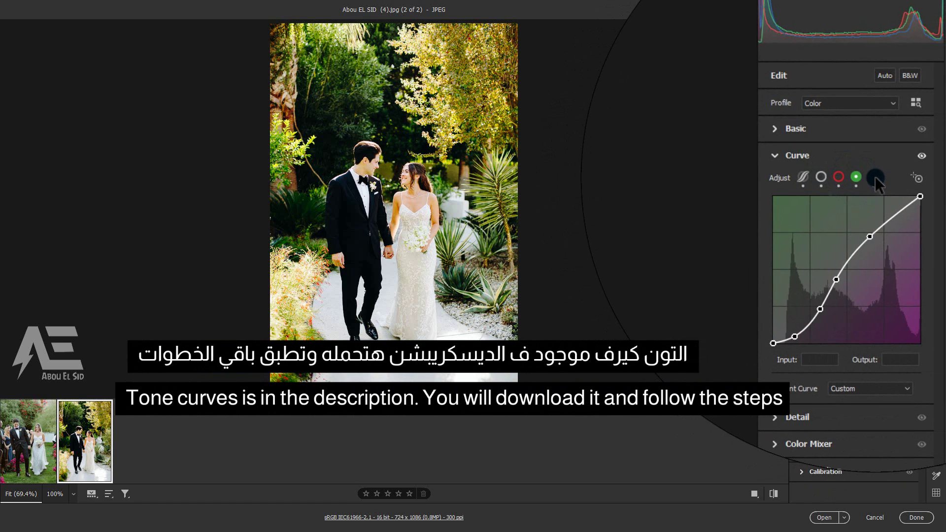
left_click(876, 178)
left_click(907, 164)
left_click(906, 163)
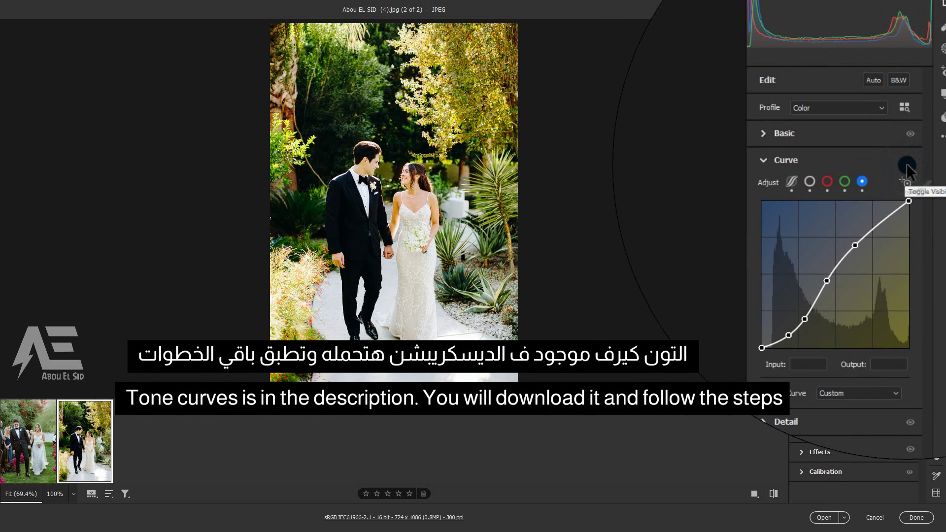
left_click(879, 156)
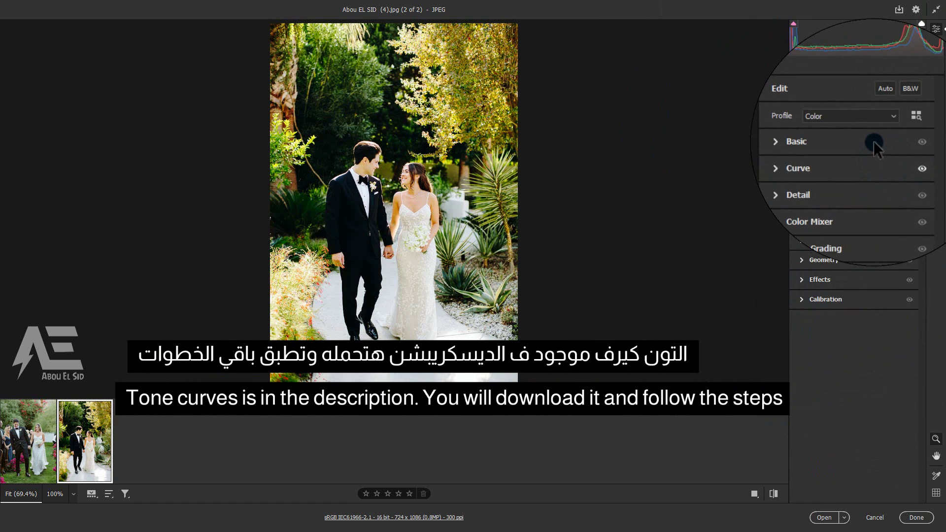
In the Basic adjustments, set Temperature to +11, Tint to +2 and Exposure to -0.70
left_click(855, 143)
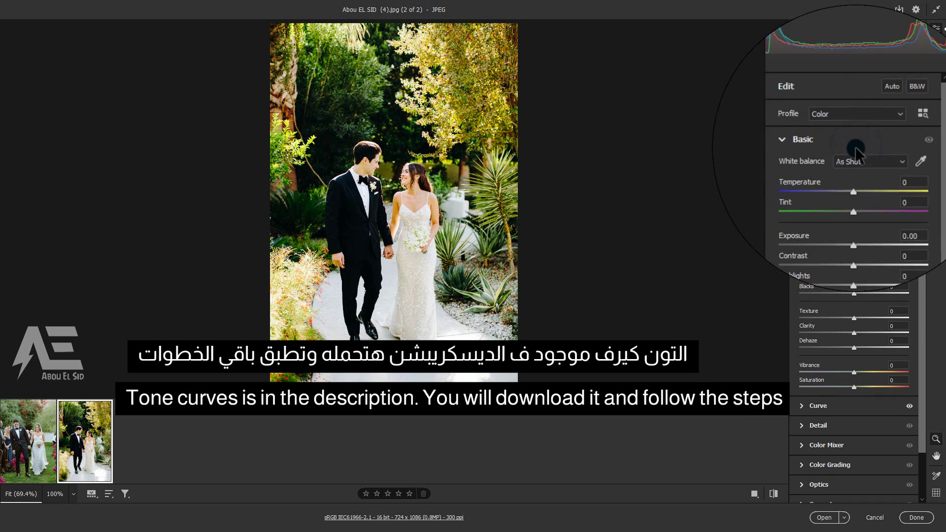
left_click_drag(853, 179, 859, 182)
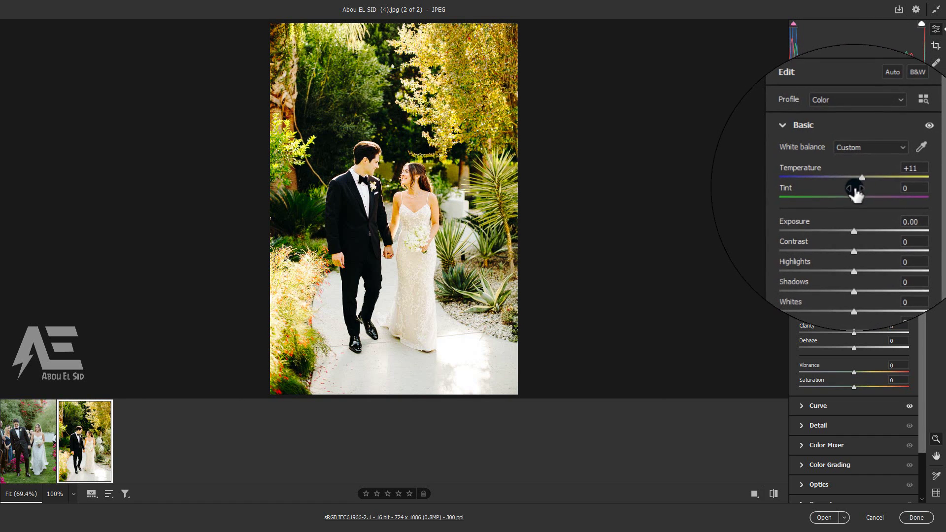
left_click_drag(852, 193, 853, 195)
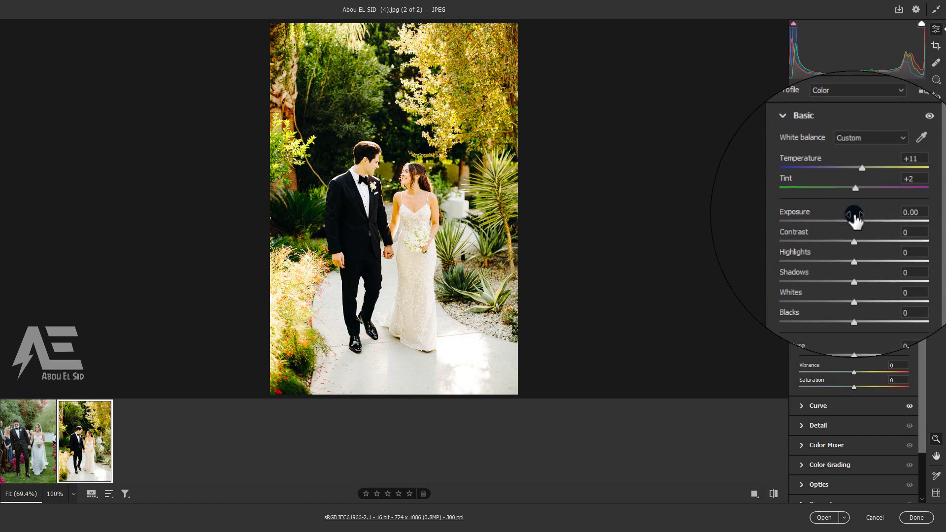
left_click_drag(853, 220, 846, 220)
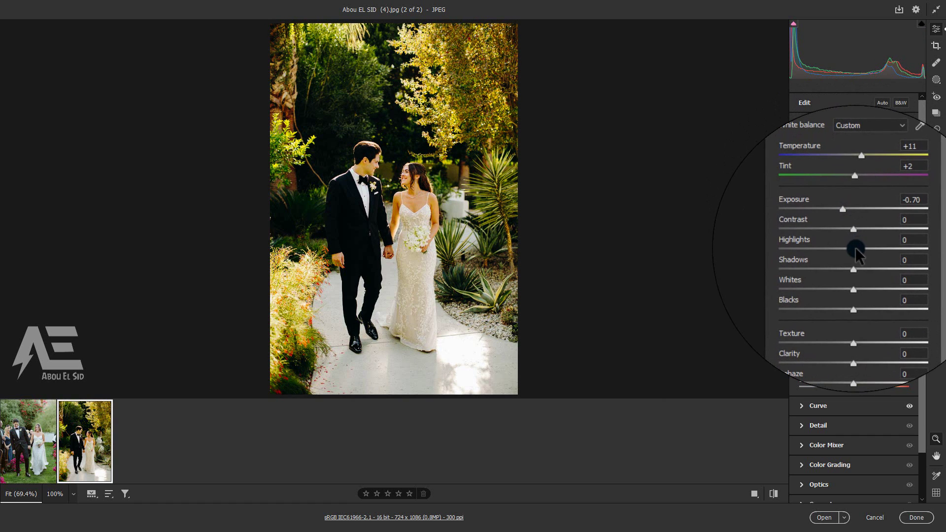
Balance the tones with Highlights at -58, Shadows at +58, Whites at -20 and Blacks at +45
left_click_drag(855, 249, 826, 252)
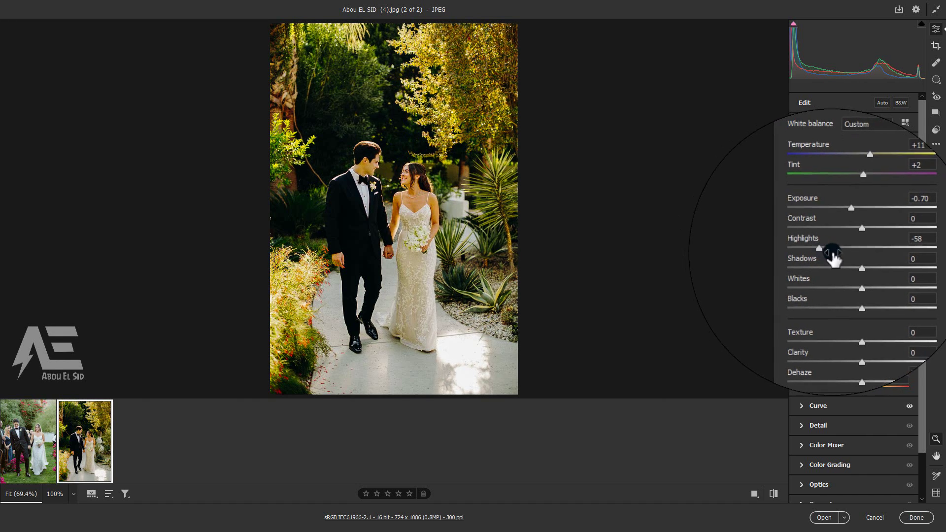
left_click_drag(853, 263, 885, 266)
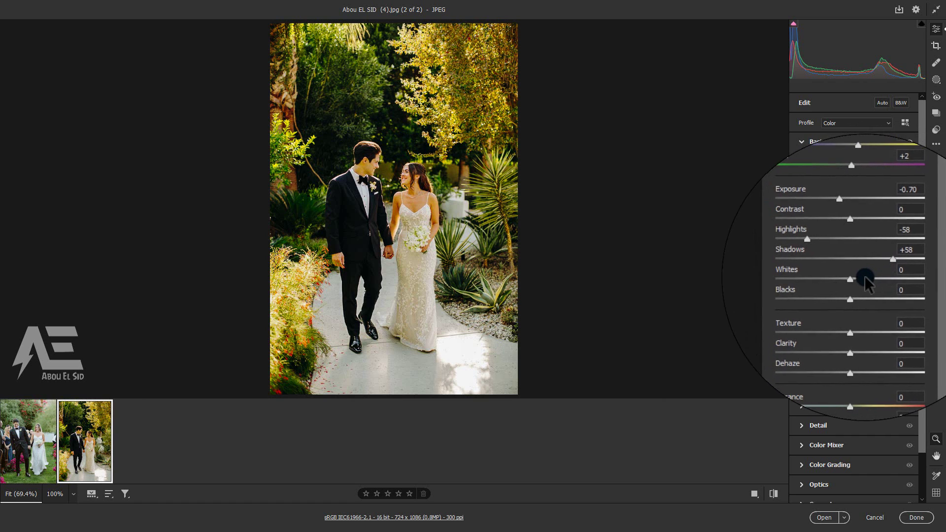
left_click_drag(858, 279, 844, 276)
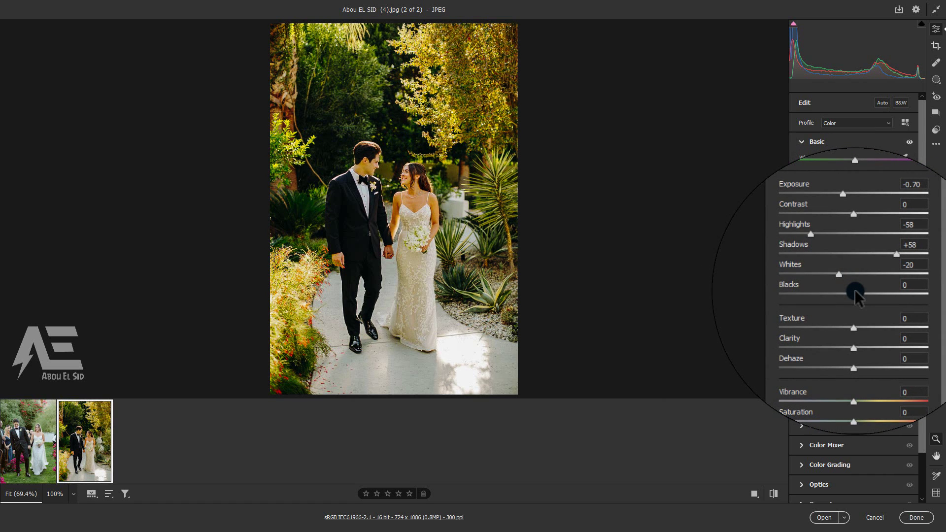
left_click_drag(860, 293, 879, 294)
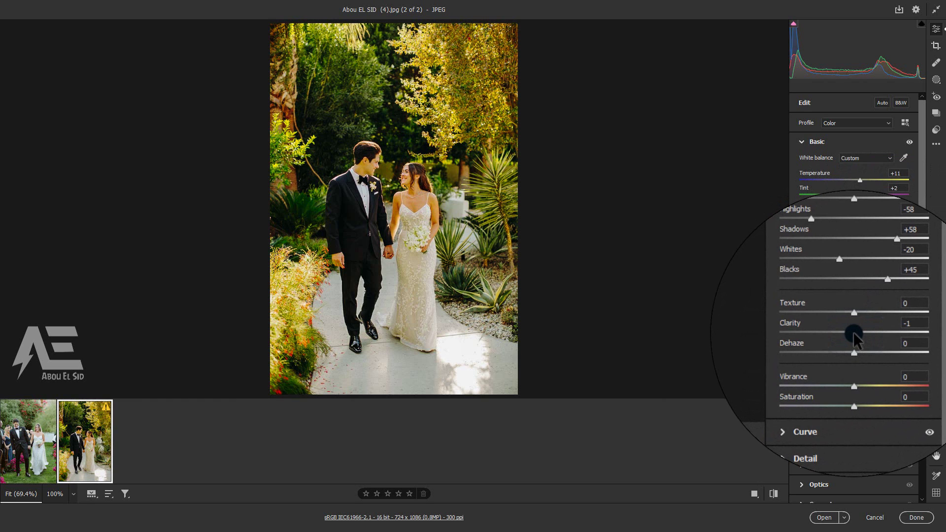
Set Clarity to -17, Saturation to -18 and Vibrance to +5, and compare the photo with and without the Basic adjustments
left_click_drag(854, 332, 845, 332)
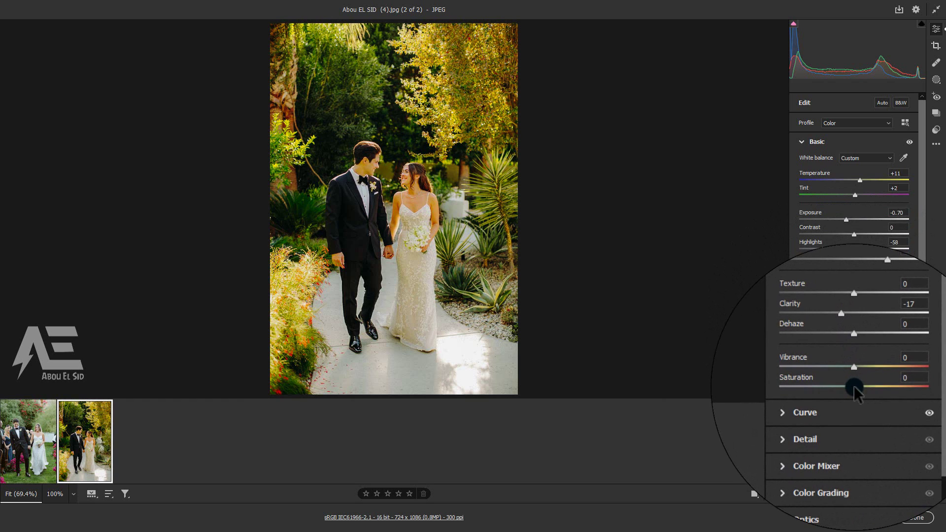
mouse_move(855, 389)
left_mouse_down()
mouse_move(843, 389)
mouse_move(856, 373)
left_mouse_up()
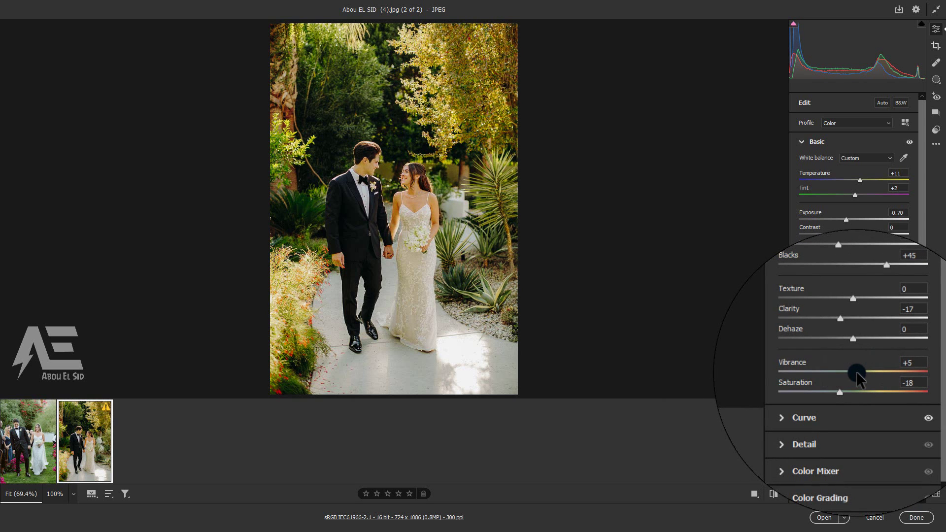
left_click(909, 143)
left_click(909, 143)
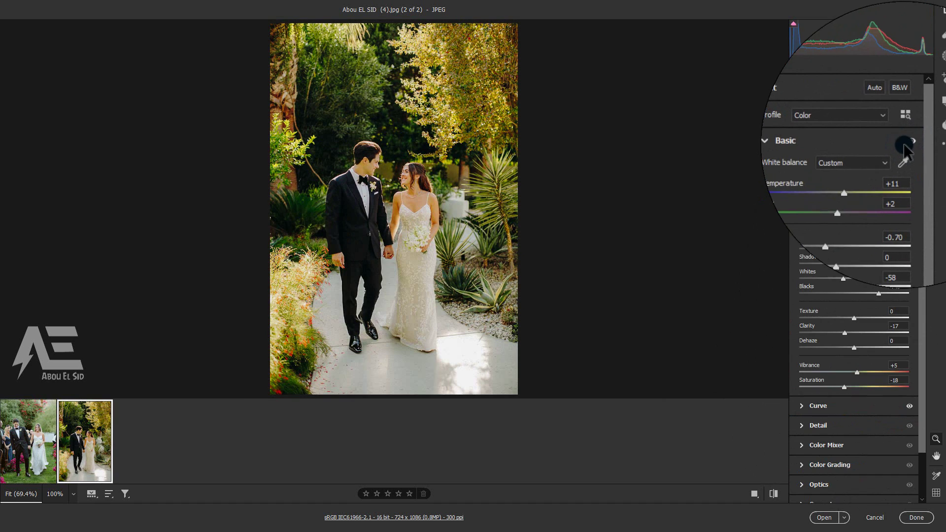
left_click(875, 143)
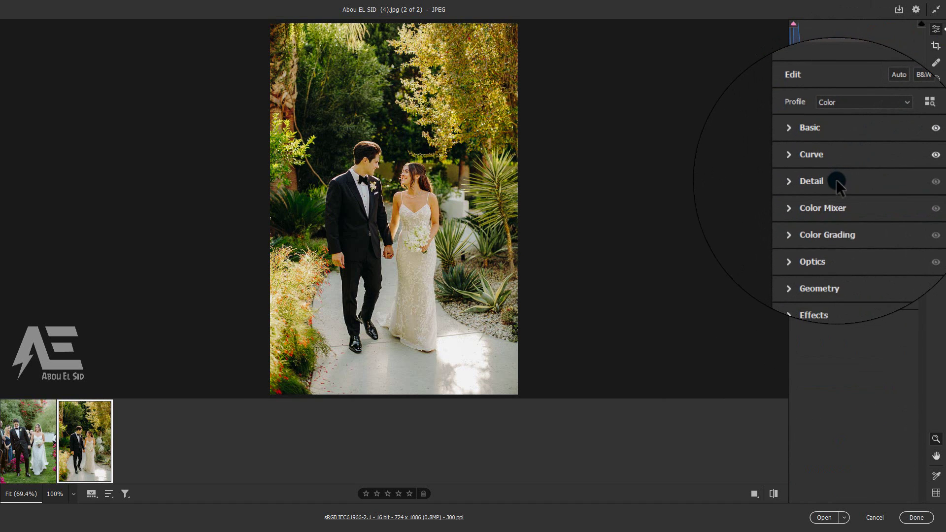
In the Detail adjustments, set Color Noise Reduction to 22
left_click(836, 182)
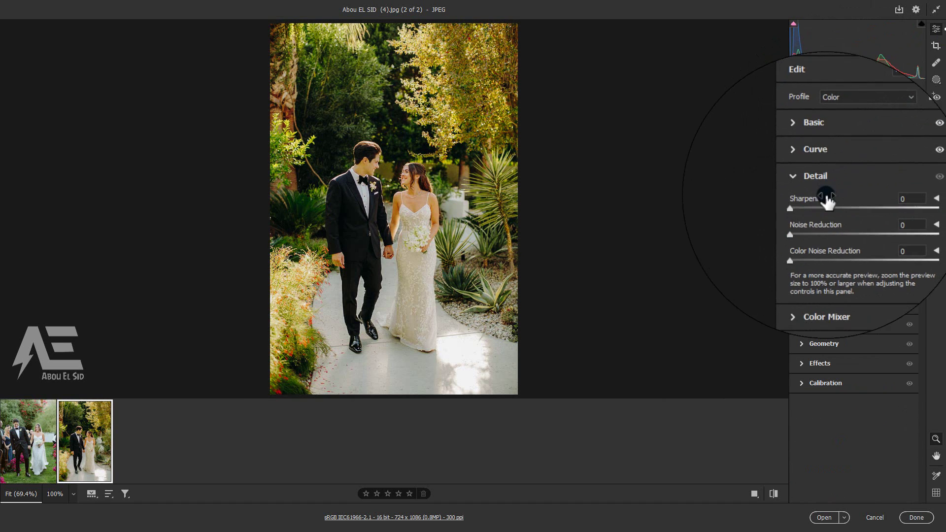
left_click_drag(798, 241, 823, 251)
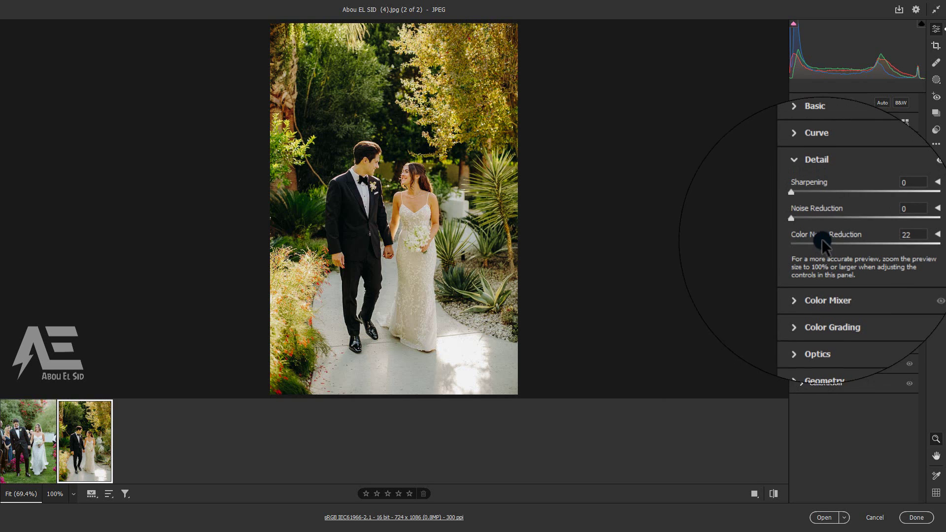
left_click(808, 179)
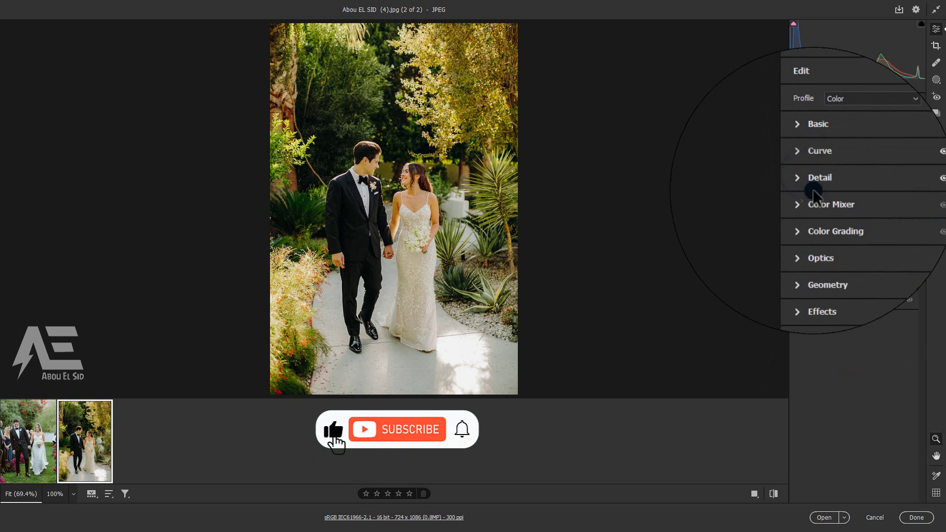
Switch the Color Mixer to Color mode and set the reds to Hue +6, Saturation +2 and Luminance -4
left_click(816, 200)
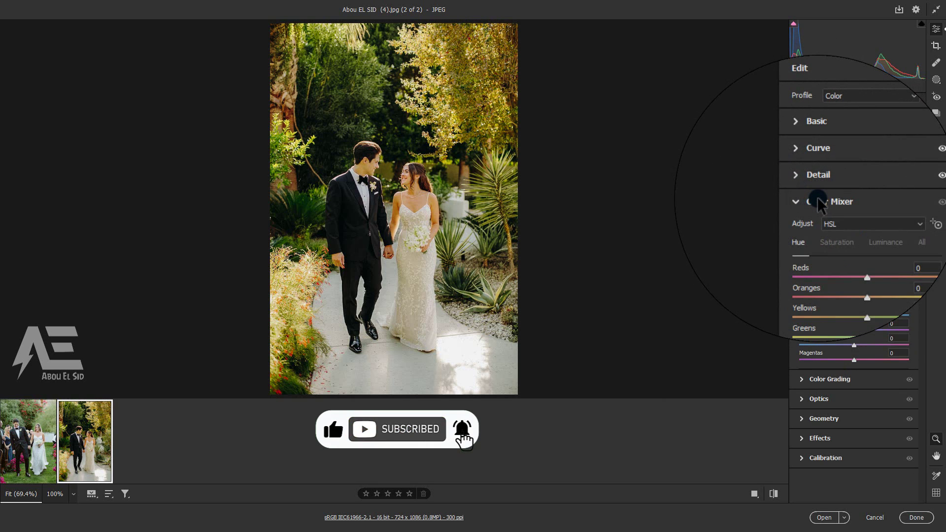
left_click(838, 218)
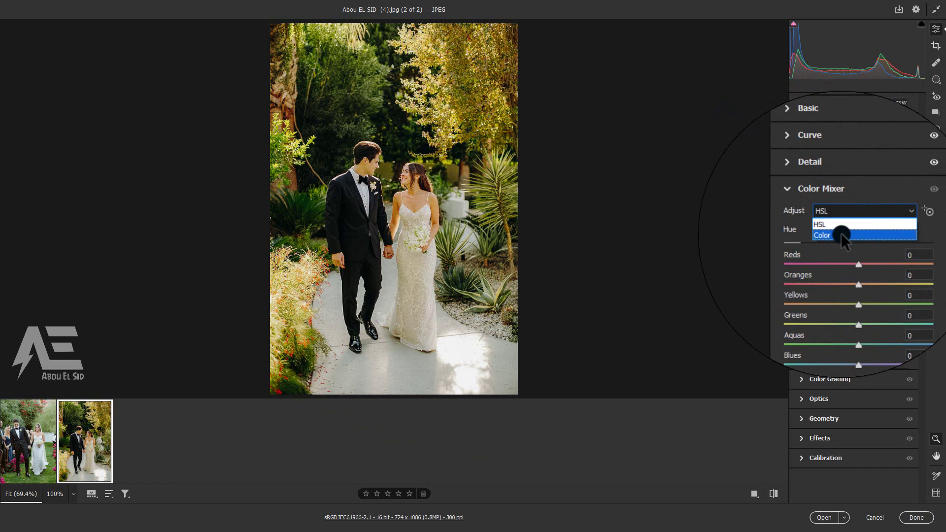
left_click(836, 234)
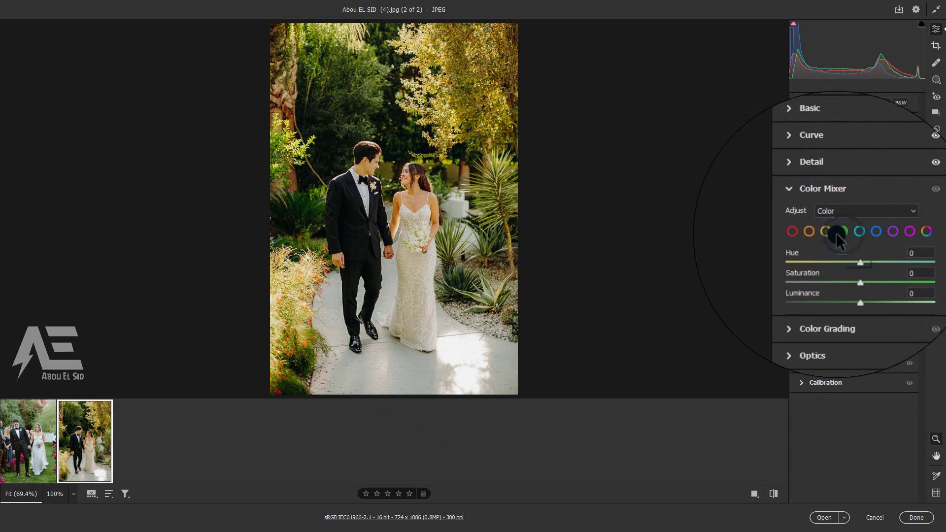
left_click(802, 233)
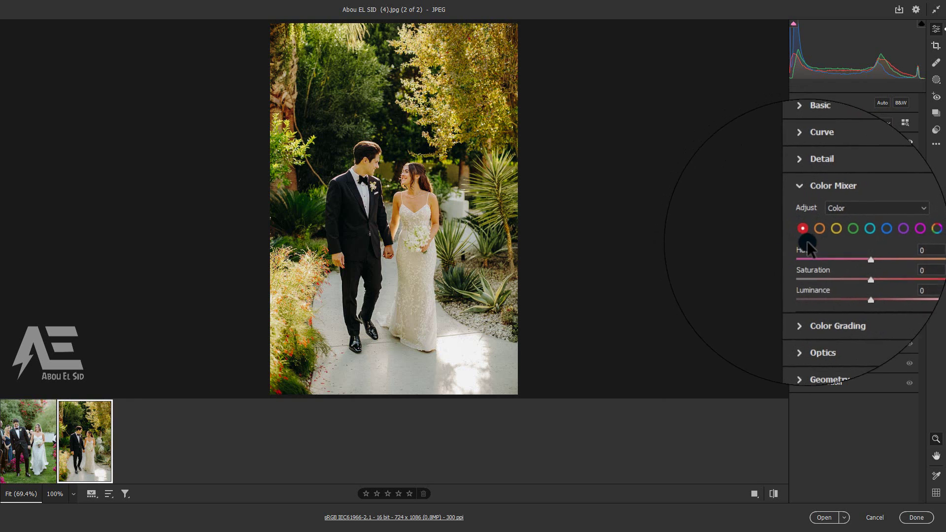
left_click(854, 255)
left_click_drag(853, 255, 856, 256)
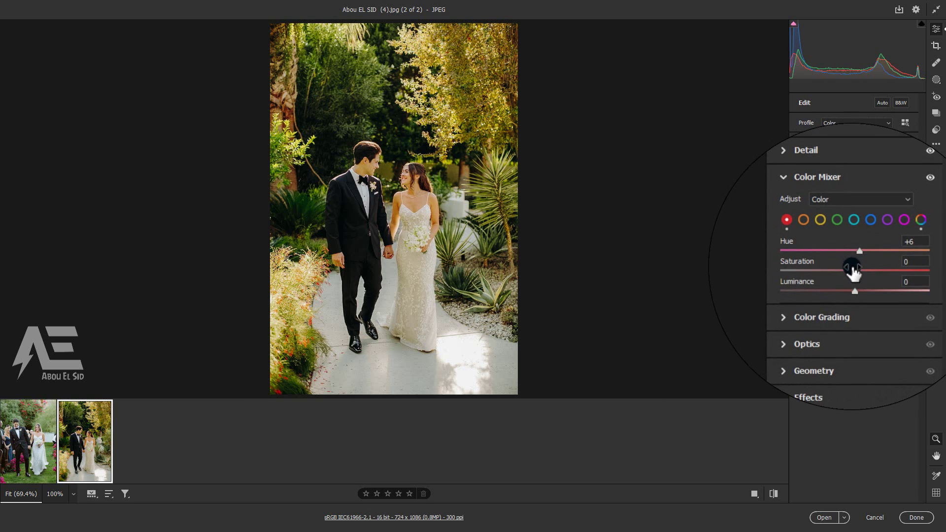
left_click(854, 270)
left_click(855, 271)
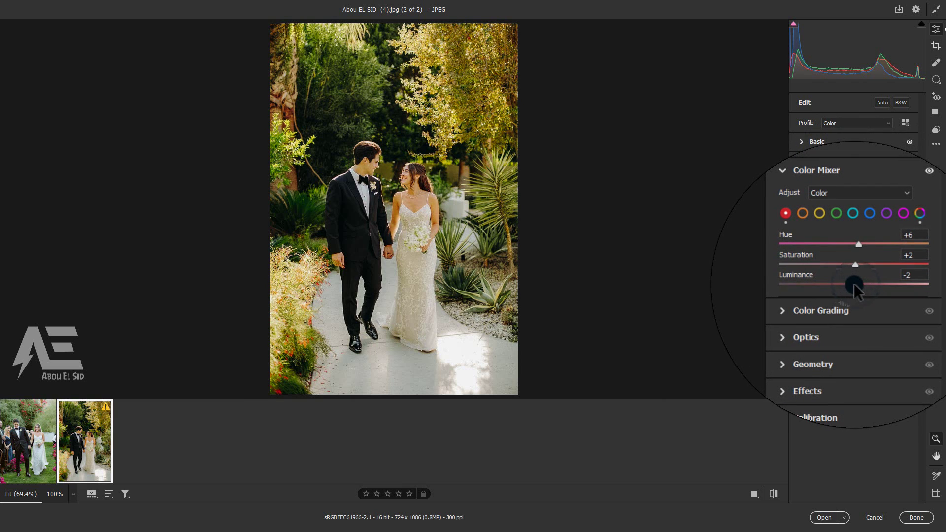
left_click(853, 283)
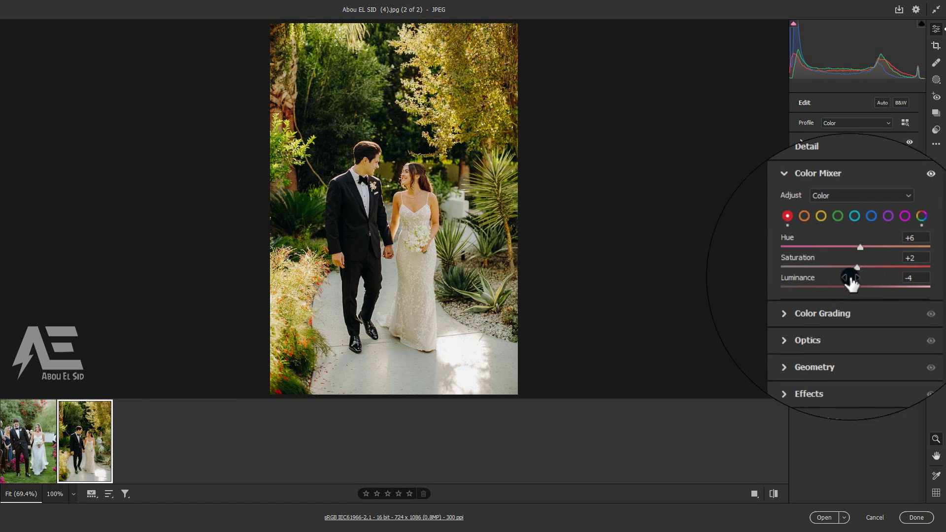
Set the oranges to Saturation -40 and Luminance -21, and the yellows to Hue -20, Saturation -60 and Luminance -14
left_click(818, 233)
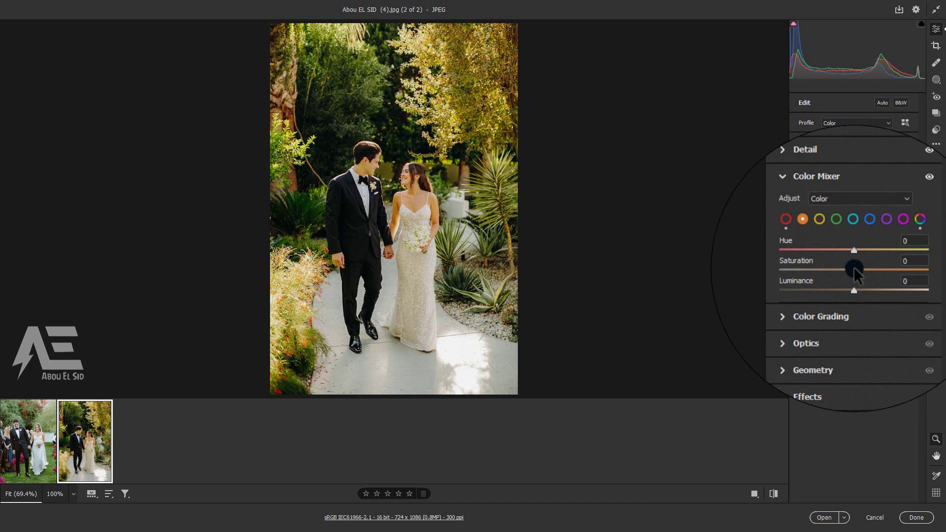
left_click_drag(854, 267, 843, 283)
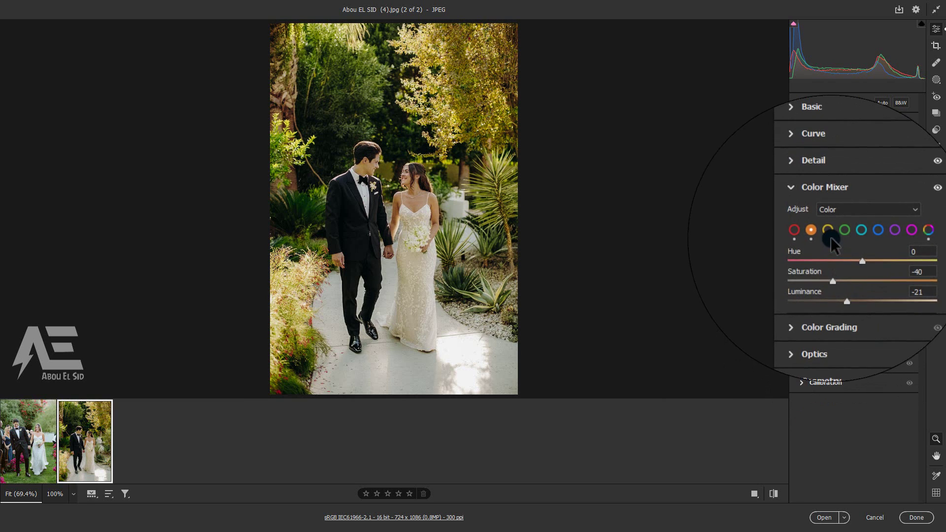
left_click(831, 237)
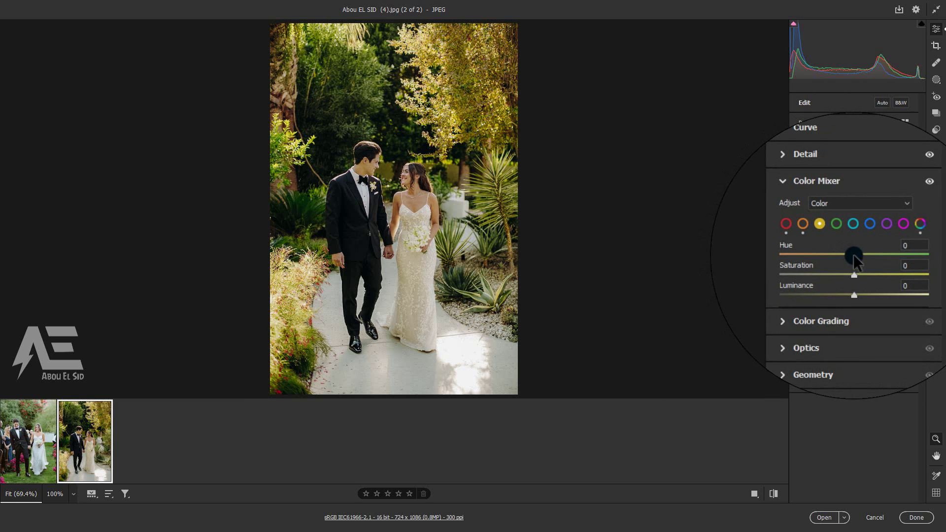
left_click_drag(852, 253, 843, 255)
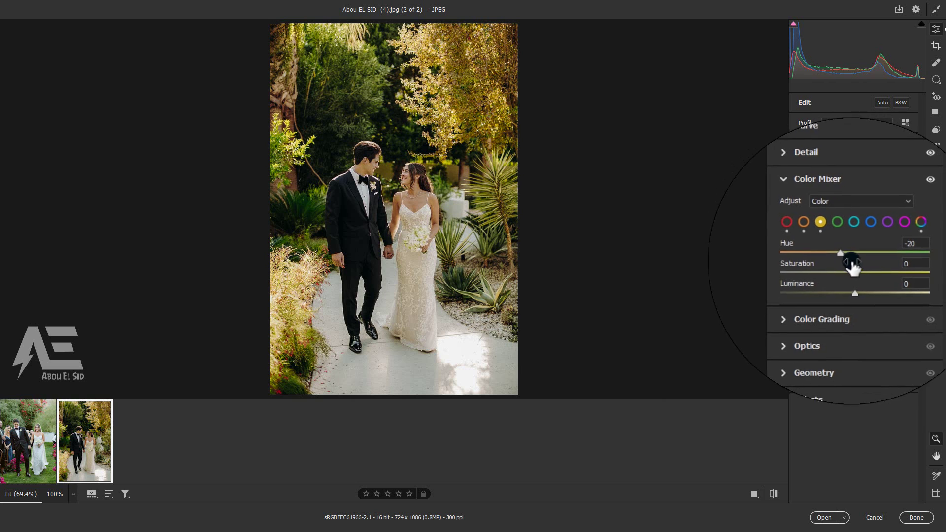
left_click_drag(854, 270, 820, 274)
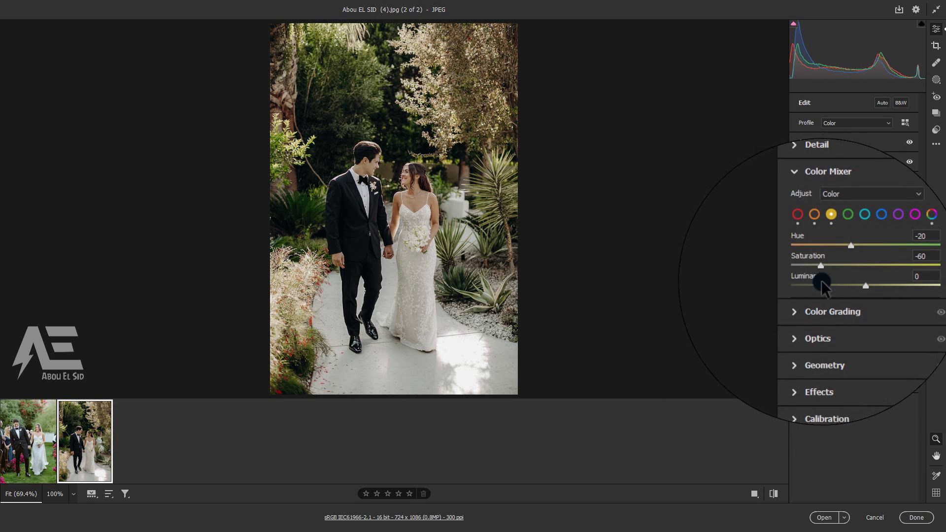
left_click_drag(850, 283, 843, 285)
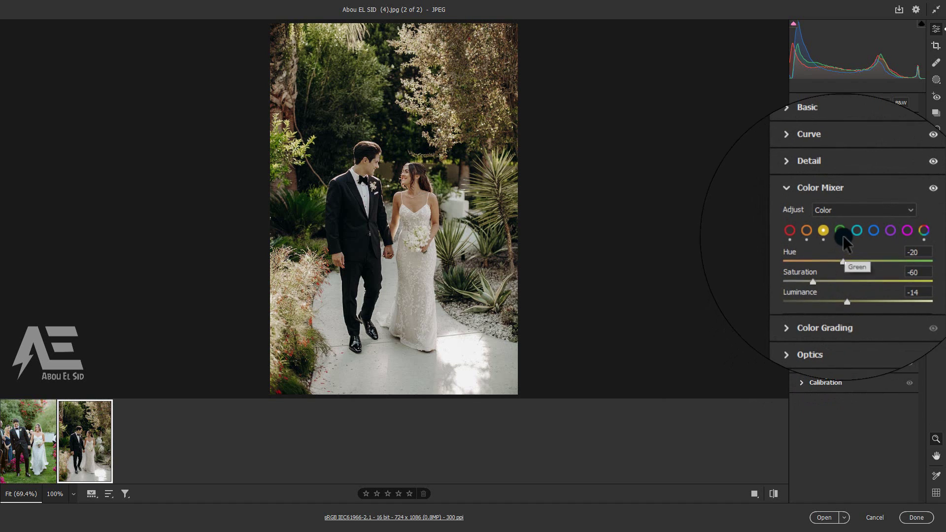
Set the greens in the Color Mixer to Hue +23, Saturation -54 and Luminance -10
left_click(842, 232)
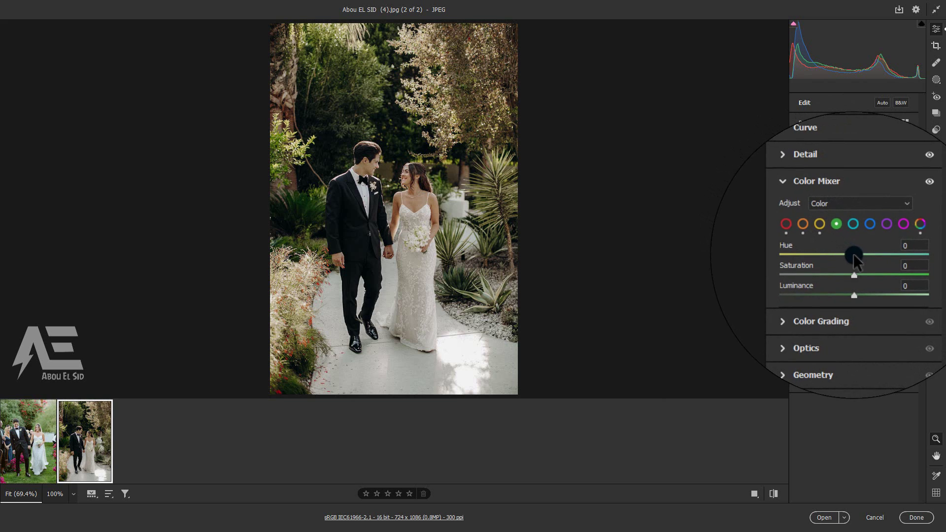
left_click_drag(853, 253, 847, 285)
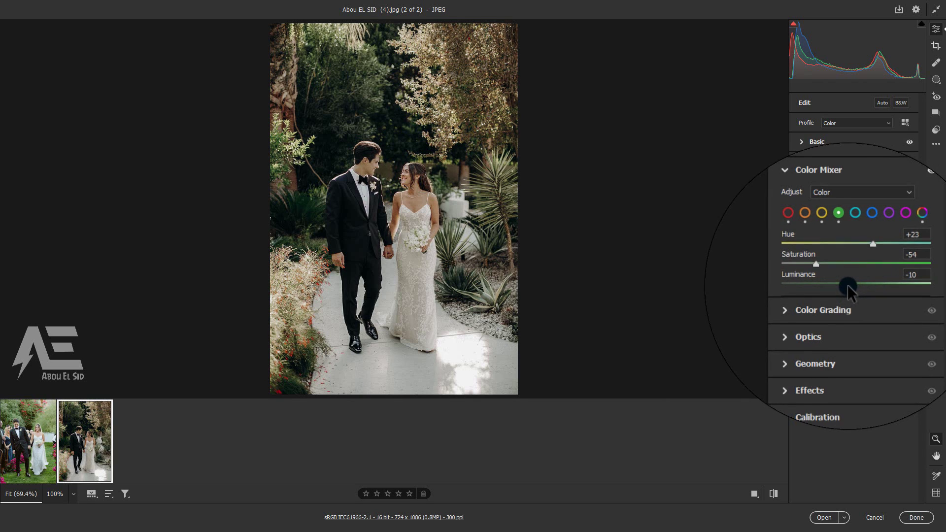
In the Color Mixer, set the aquas to Saturation -38 and the blues to Hue -5, Saturation -25 and Luminance +21
left_click(854, 234)
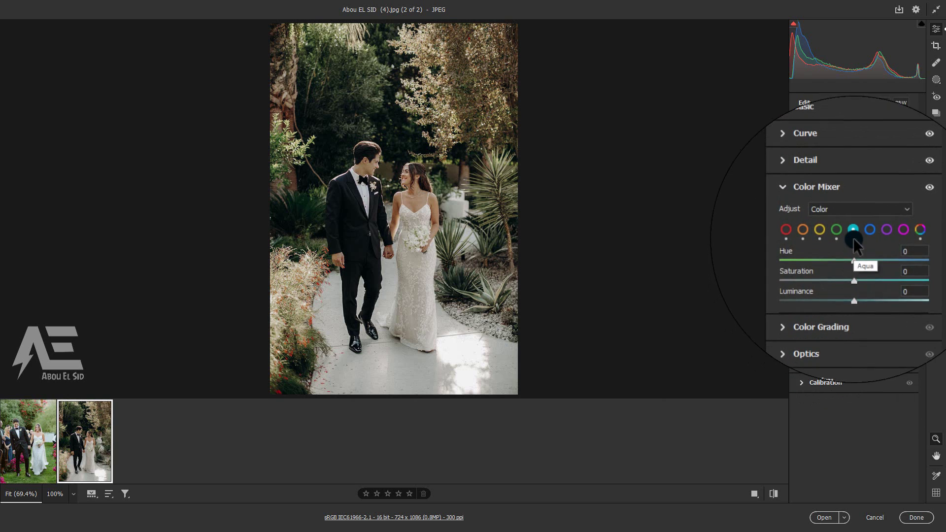
left_click_drag(855, 267, 834, 267)
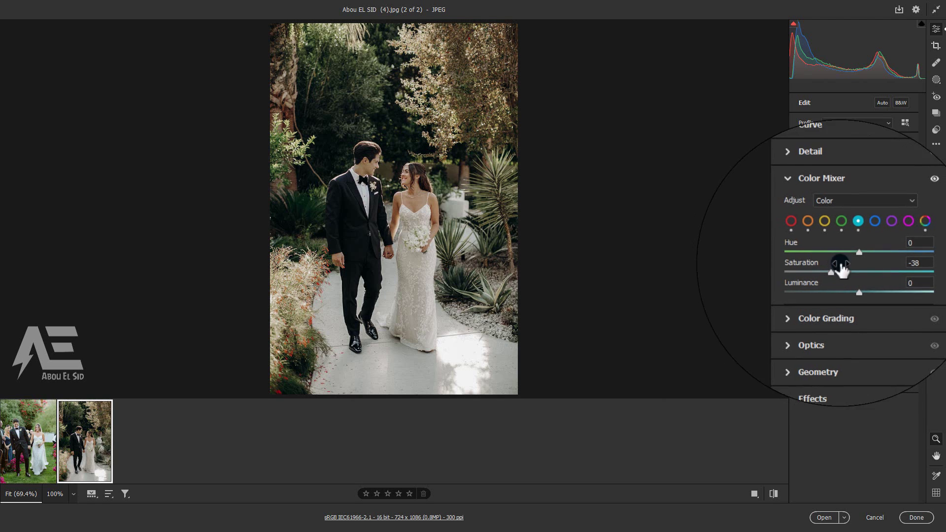
left_click(864, 232)
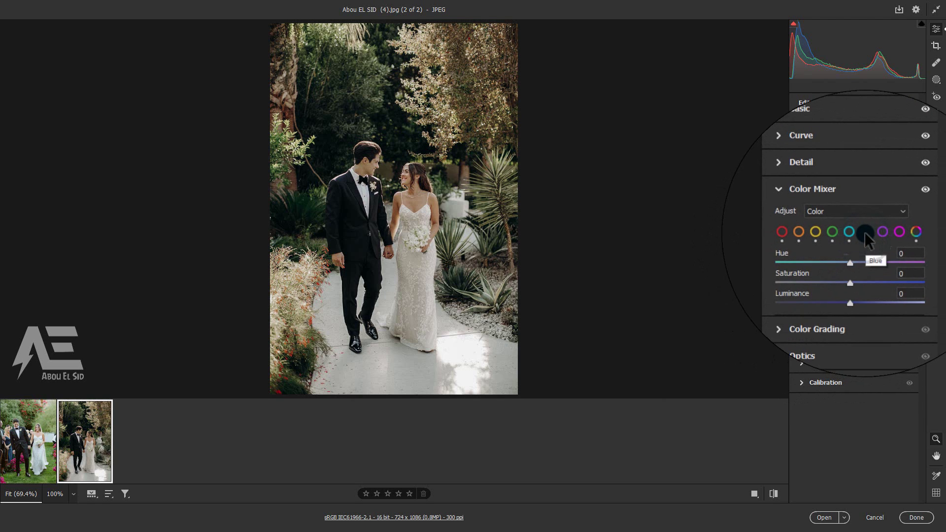
left_click_drag(854, 254, 851, 255)
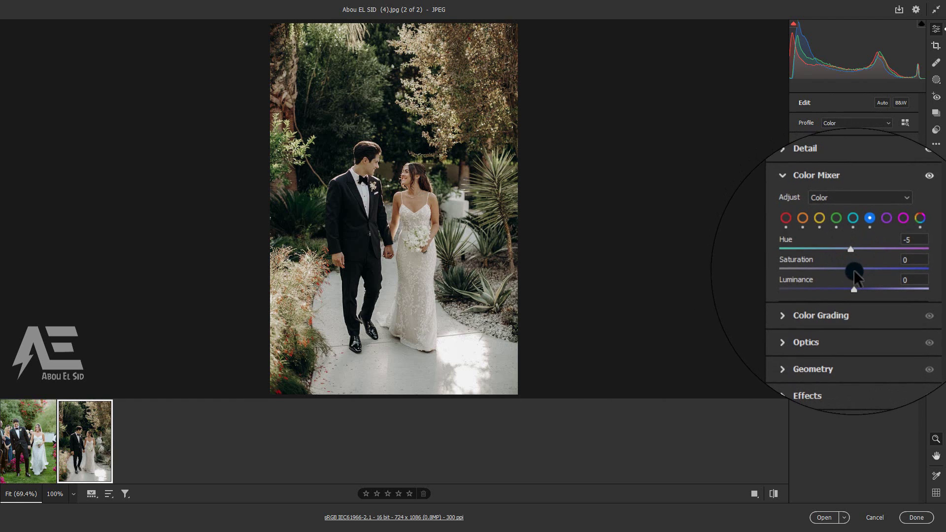
left_click_drag(854, 271, 865, 289)
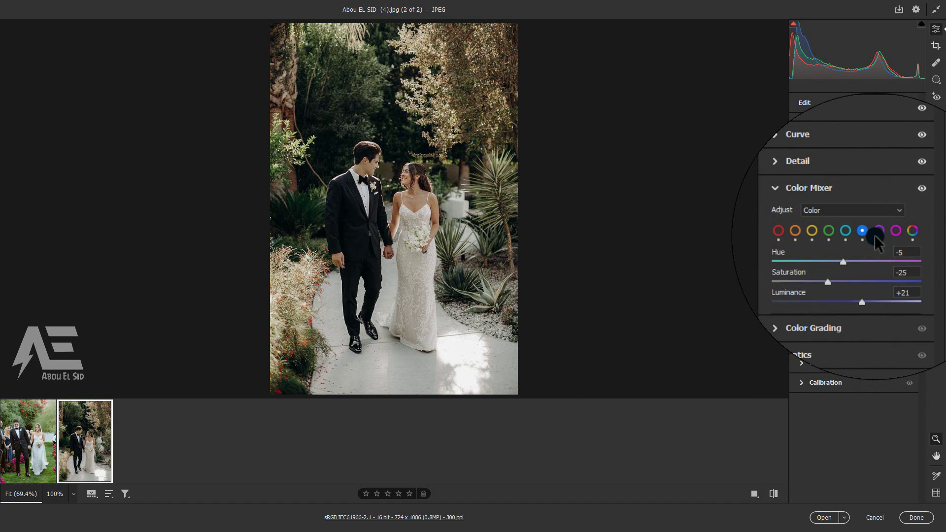
Set the purples in the Color Mixer to Hue +25 and Saturation -25, and the magentas to Saturation -50
left_click(876, 236)
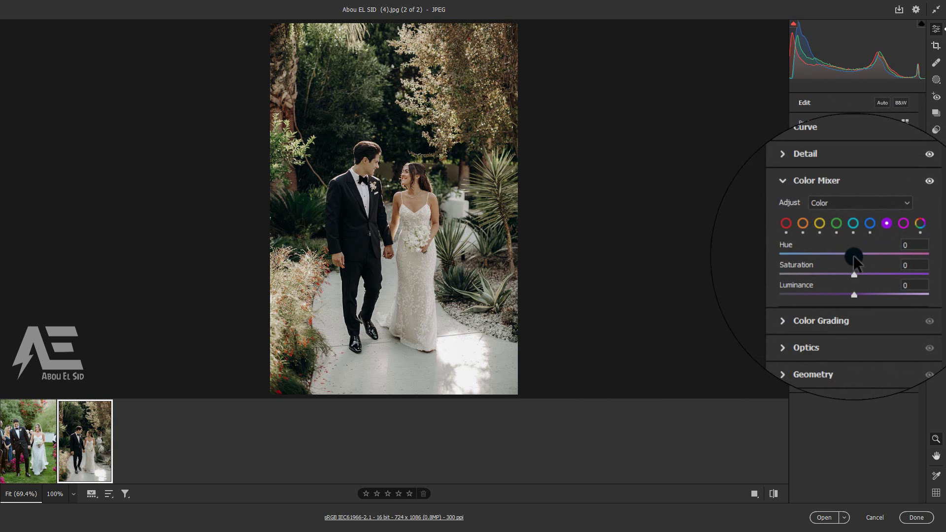
left_click_drag(854, 255, 841, 272)
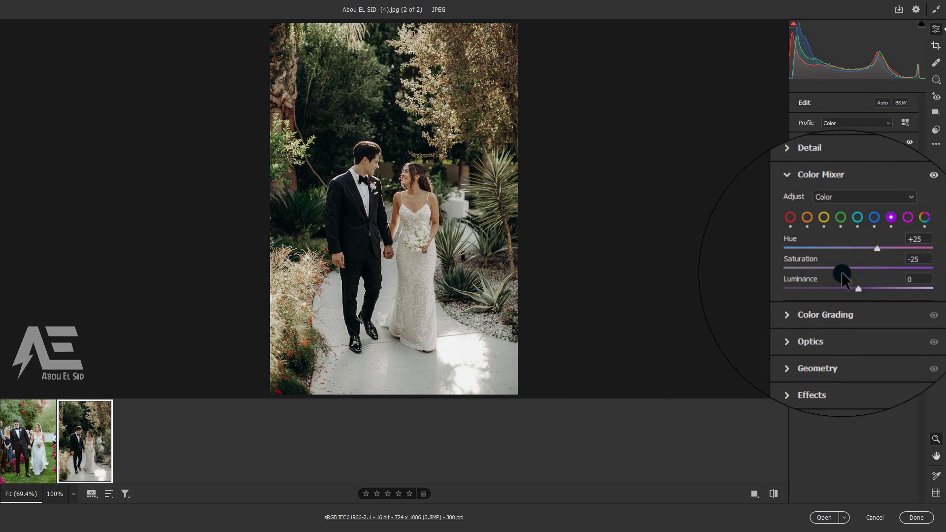
left_click(889, 232)
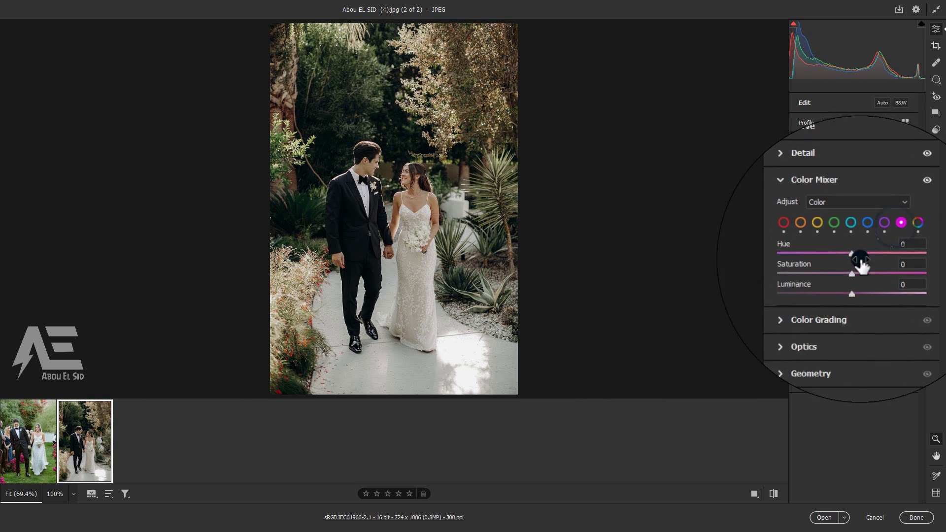
left_click_drag(857, 265, 830, 271)
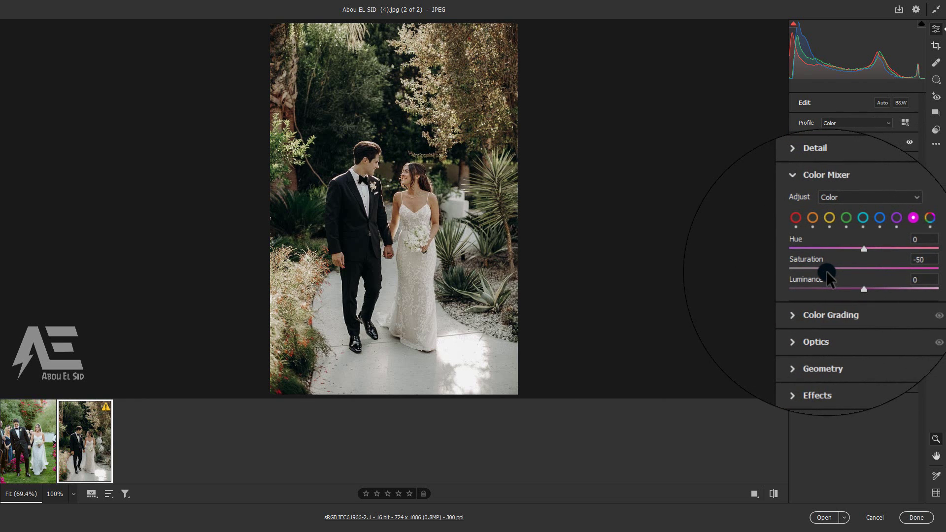
Compare the photo with and without the Color Mixer adjustments, and collapse that section
left_click(905, 202)
left_click(904, 202)
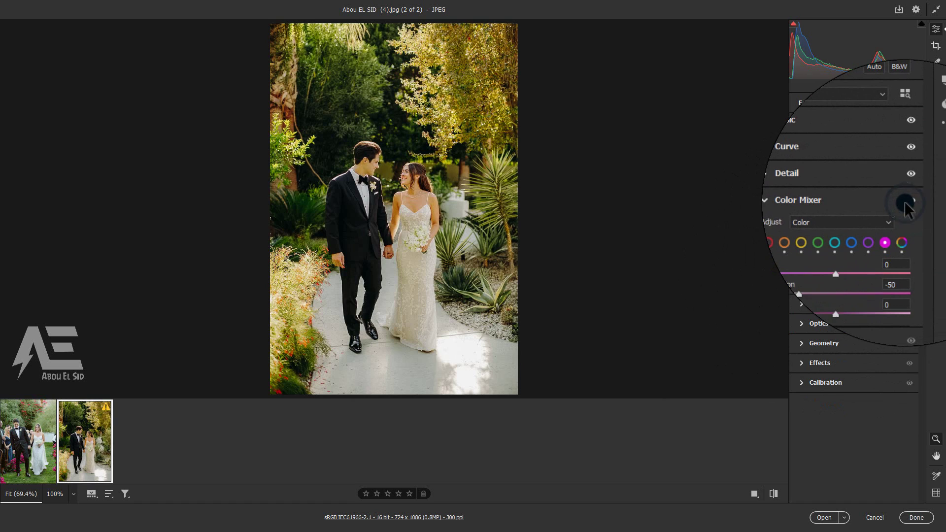
left_click(814, 199)
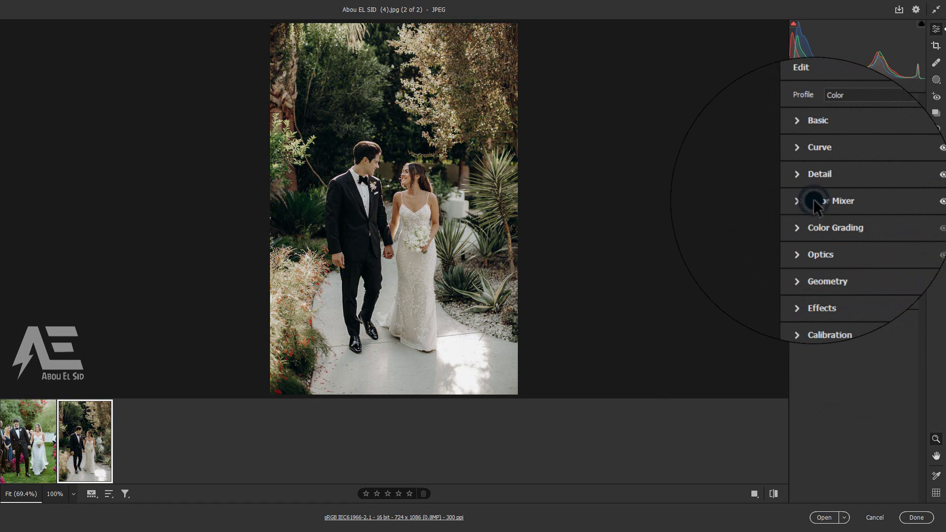
In Color Grading, tint the shadows with Hue 240 and Saturation 3
left_click(829, 219)
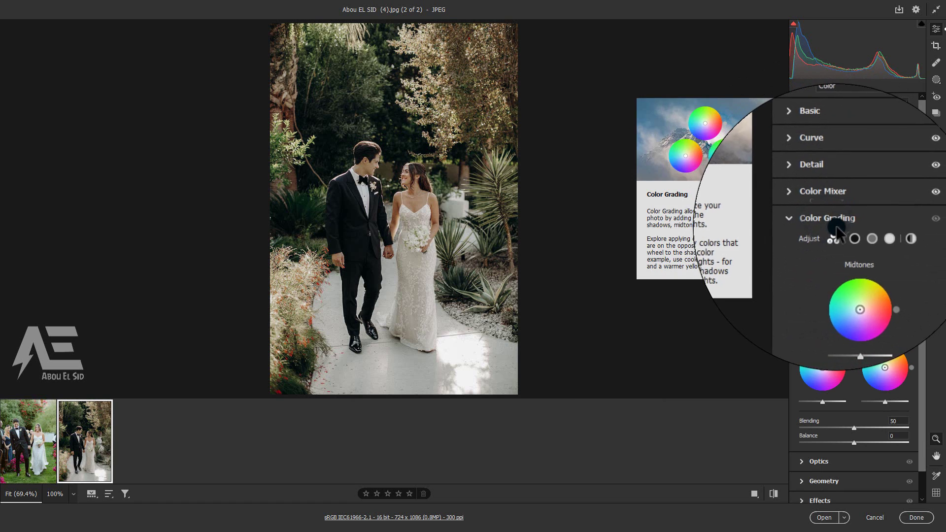
left_click(848, 234)
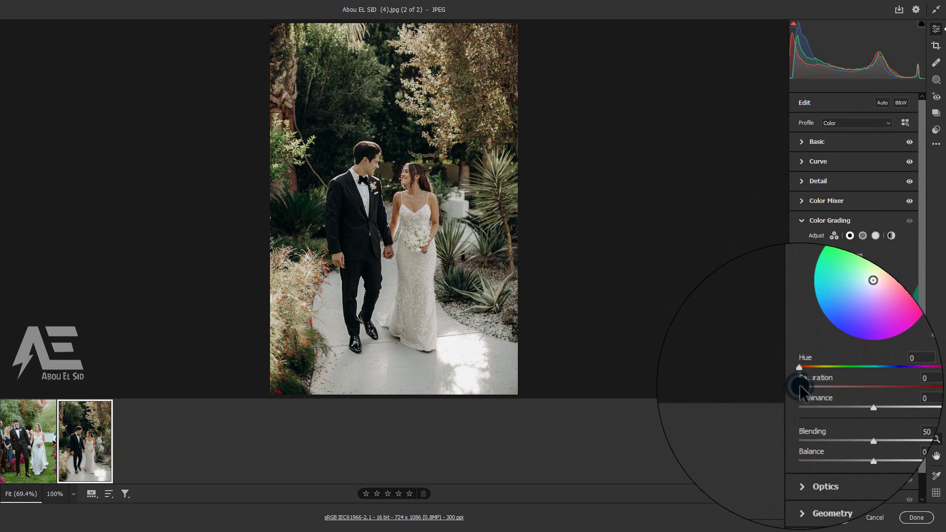
left_click_drag(801, 387, 811, 386)
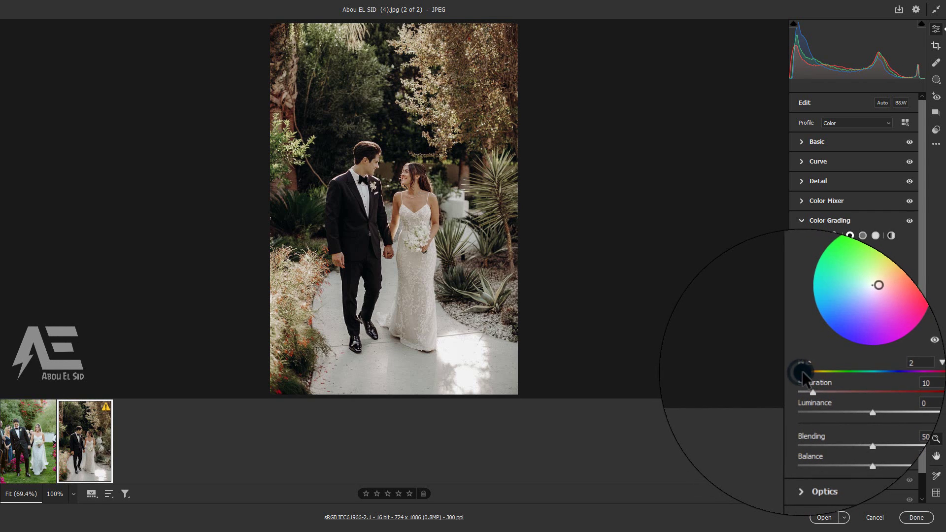
left_click(804, 371)
left_click_drag(804, 371, 872, 373)
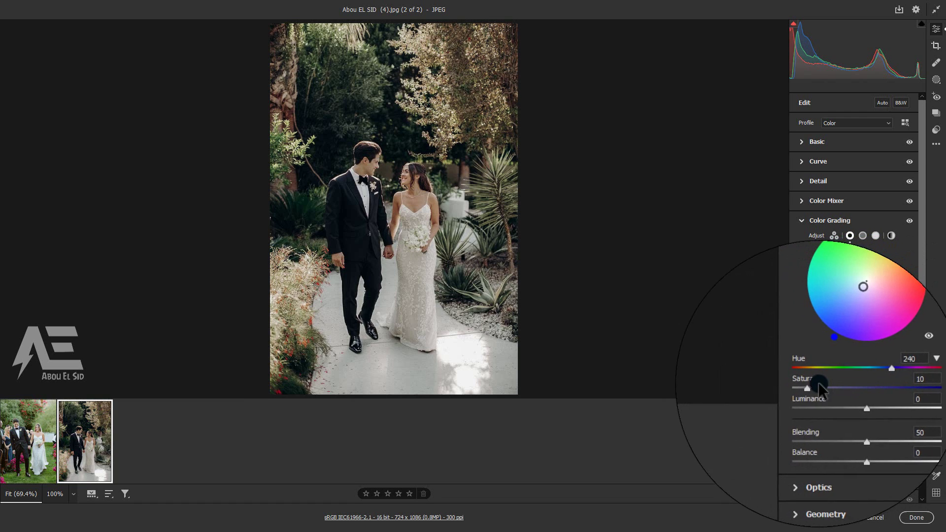
left_click_drag(808, 386, 803, 388)
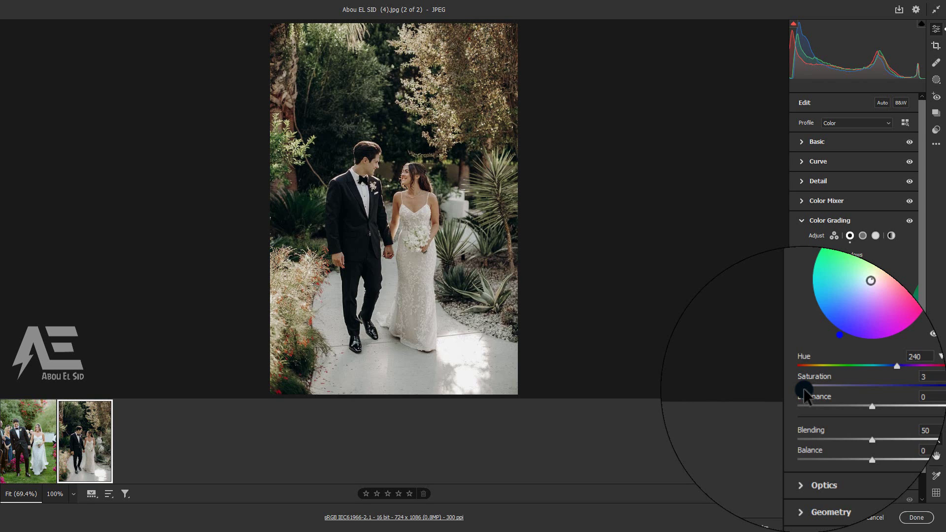
Tint the Color Grading highlights with Hue 49 and Saturation 10, and set Blending to 100 and Balance to +80
left_click(874, 237)
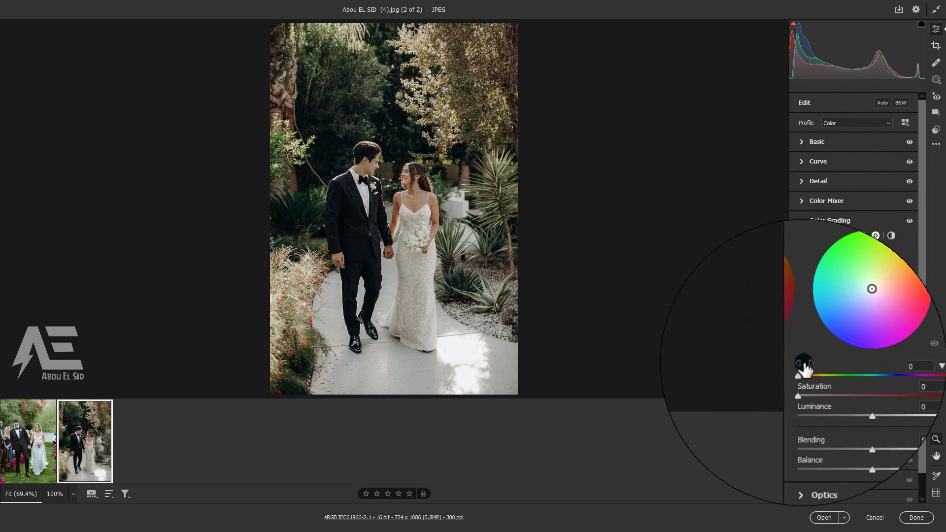
left_click_drag(800, 388, 812, 389)
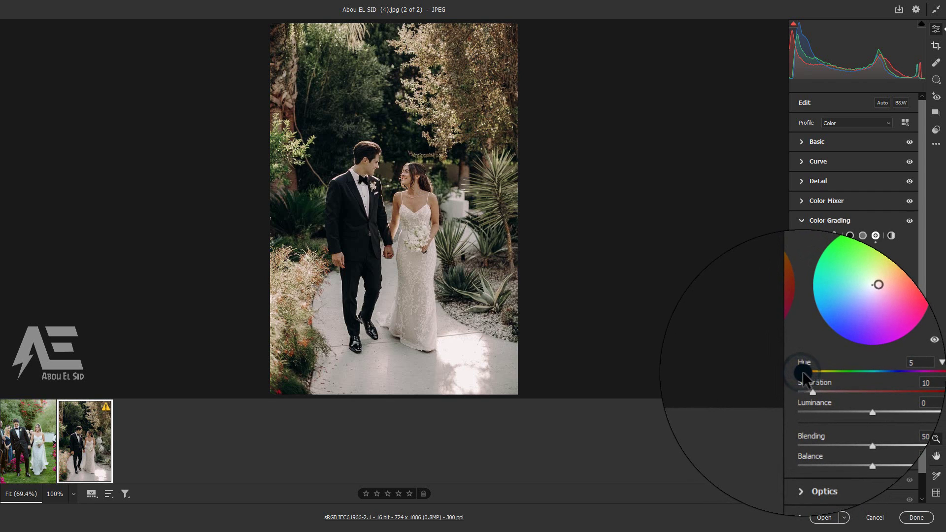
left_click_drag(802, 373, 816, 374)
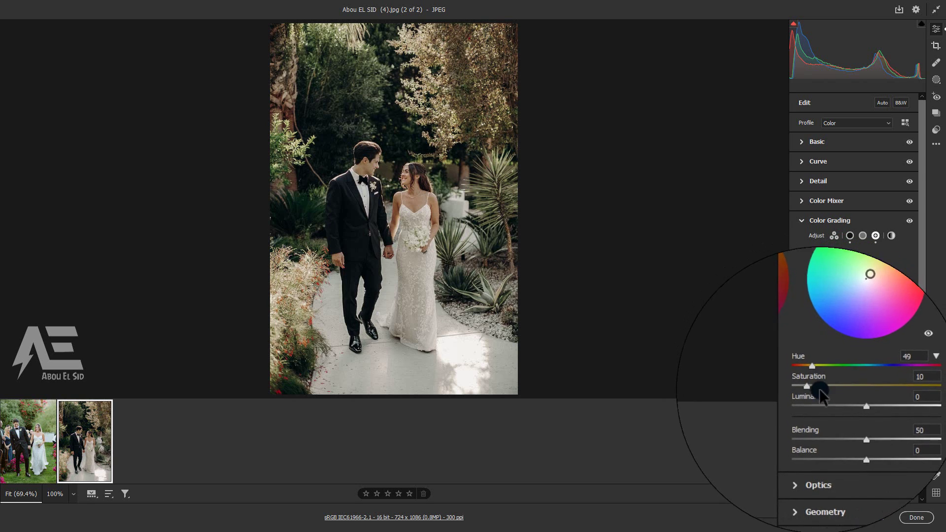
left_click_drag(854, 425, 913, 433)
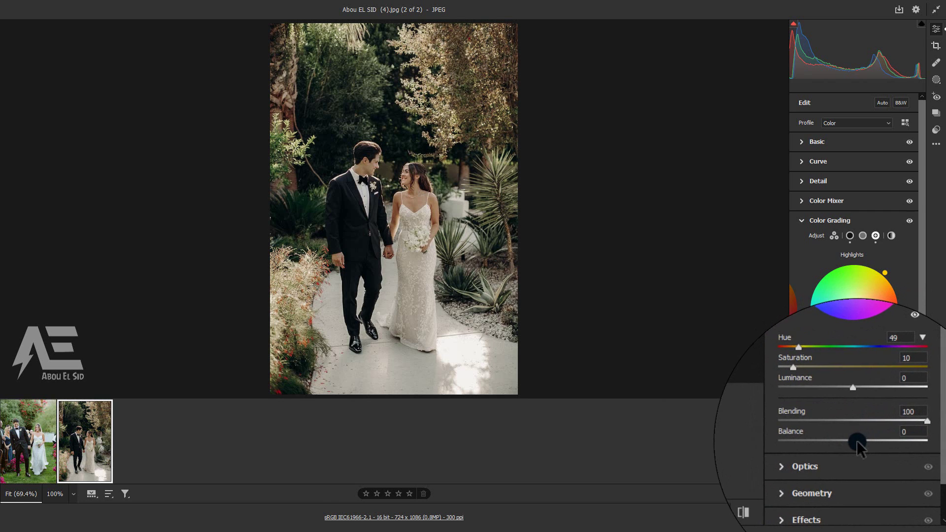
left_click_drag(856, 440, 899, 438)
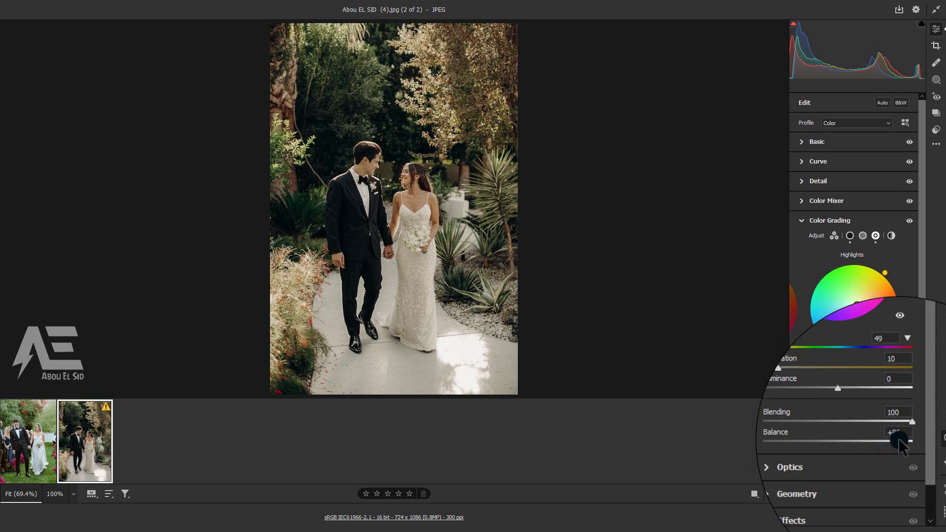
Compare the photo with and without the Color Grading adjustments, and collapse that section
left_click(909, 220)
left_click(908, 220)
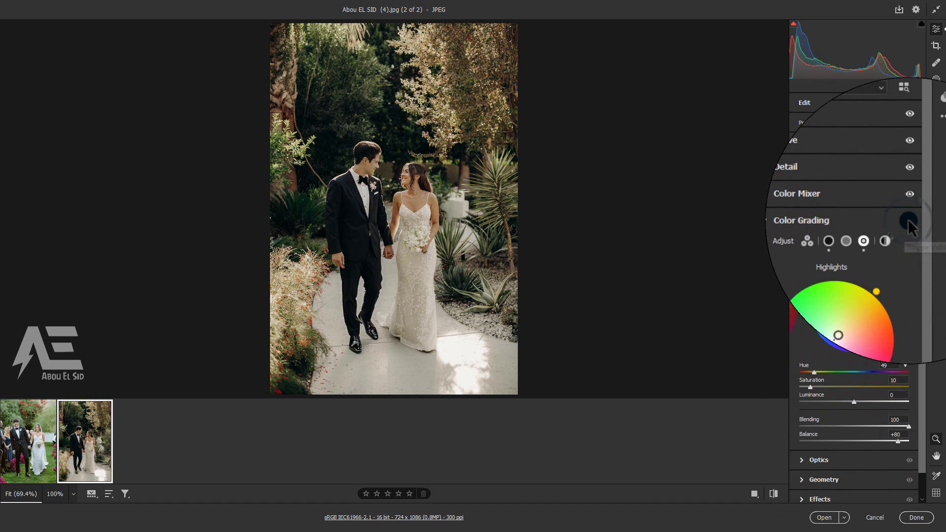
left_click(844, 224)
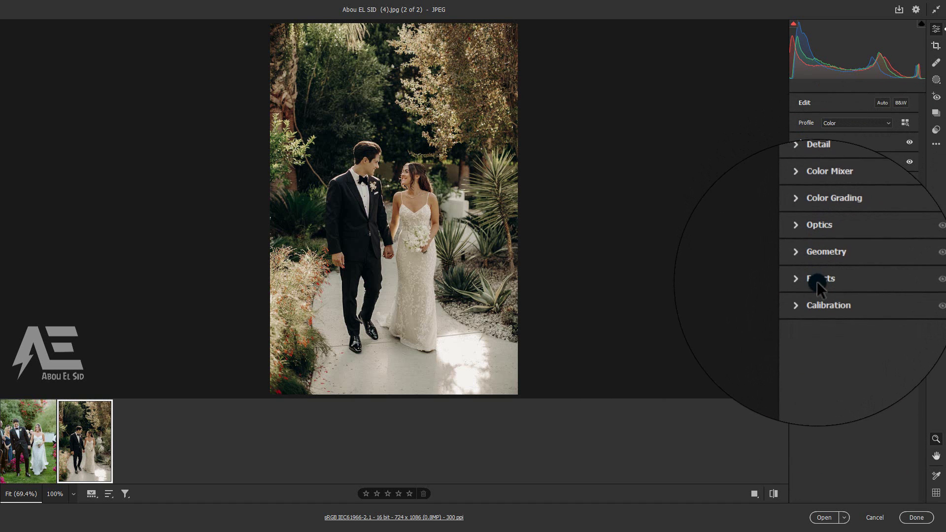
In the Effects adjustments, set Grain to 2 and collapse the section
left_click(816, 282)
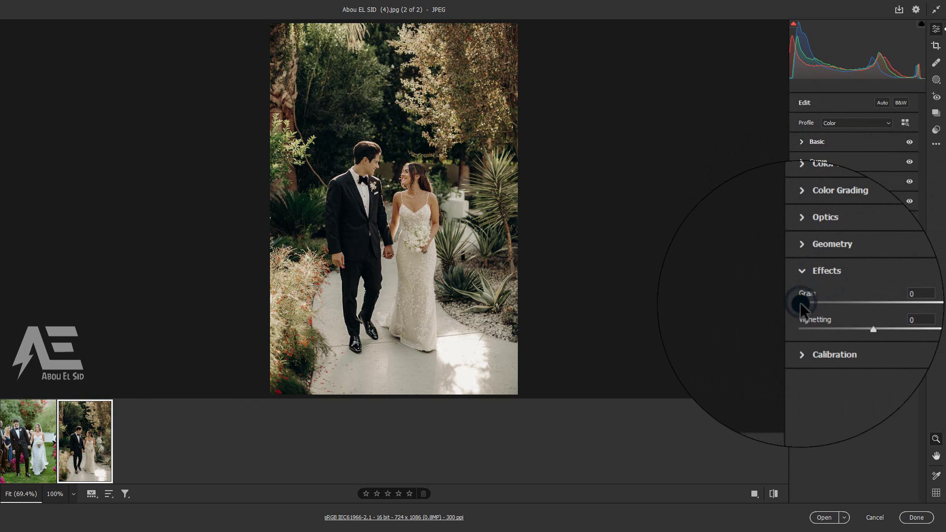
left_click(800, 307)
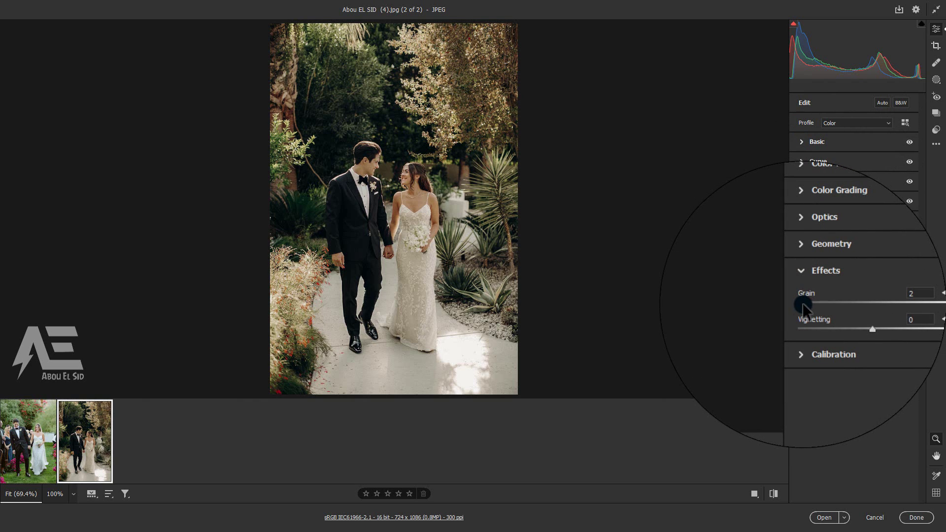
left_click(803, 280)
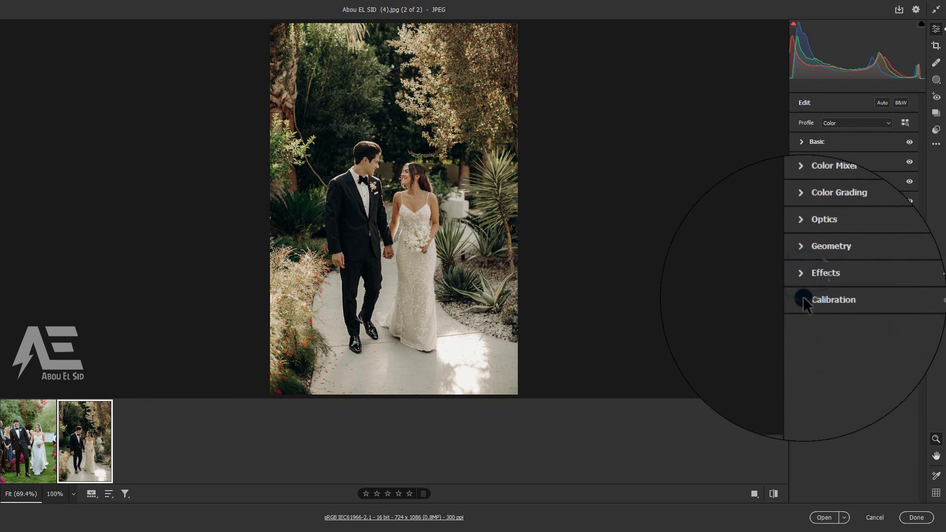
In Calibration, set the Red Primary Hue to +30 and the Green Primary to Hue +50 and Saturation -10
left_click(804, 300)
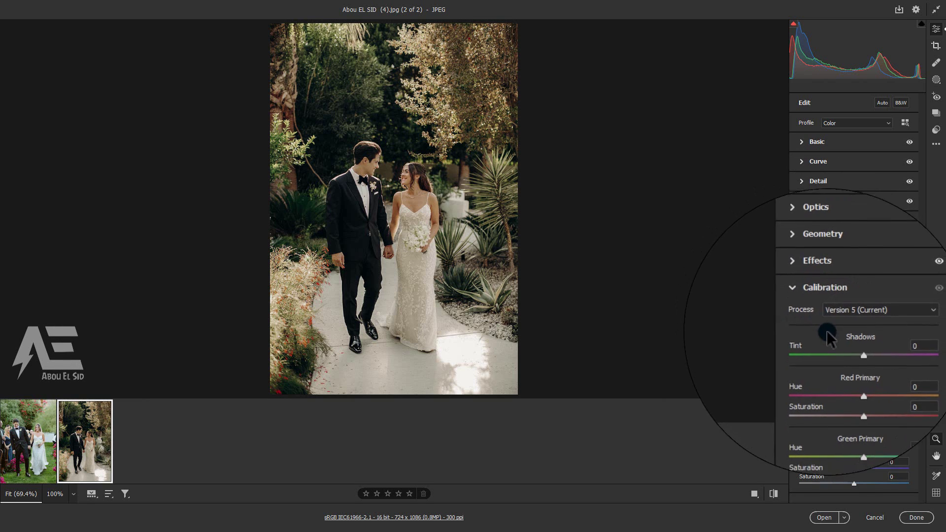
left_click_drag(853, 377, 870, 377)
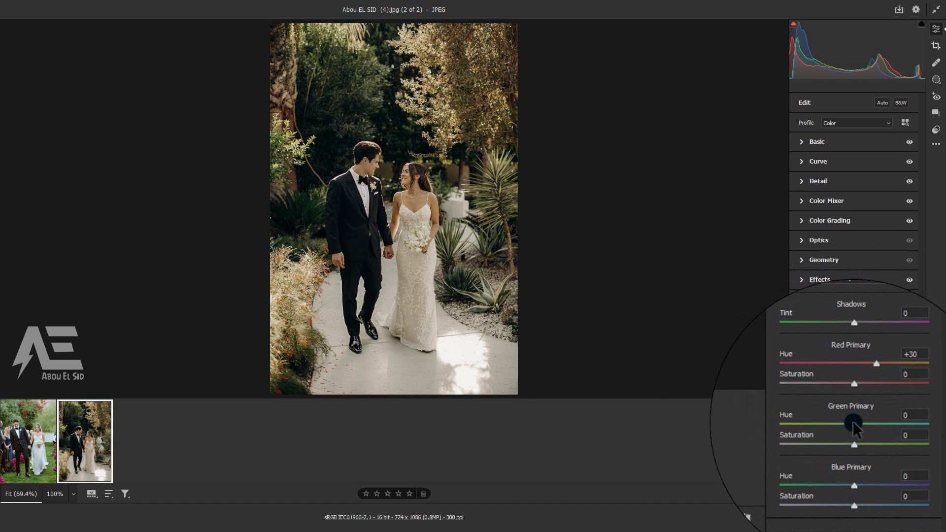
mouse_move(852, 421)
left_mouse_down()
mouse_move(880, 427)
mouse_move(850, 438)
left_mouse_up()
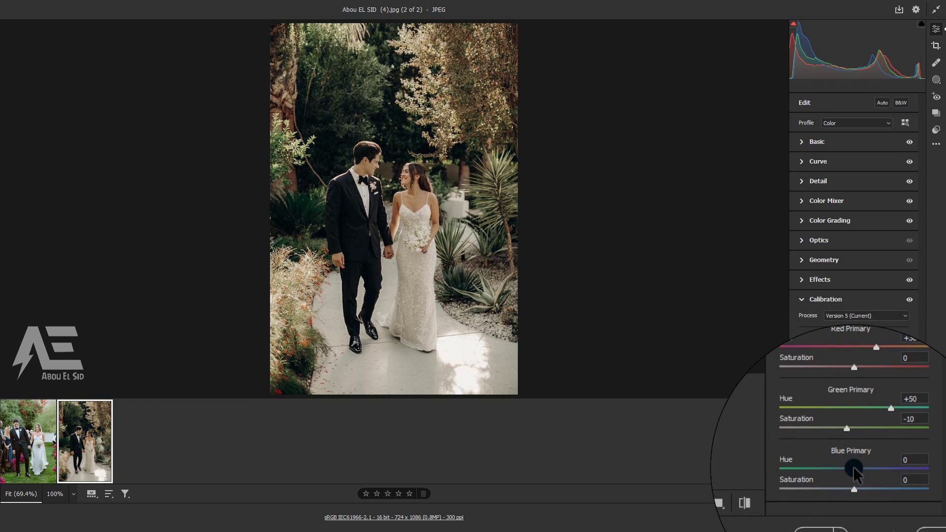
Set the Calibration Blue Primary to Hue -10 and Saturation -22, and the Shadows Tint to -10
left_click_drag(853, 466, 847, 466)
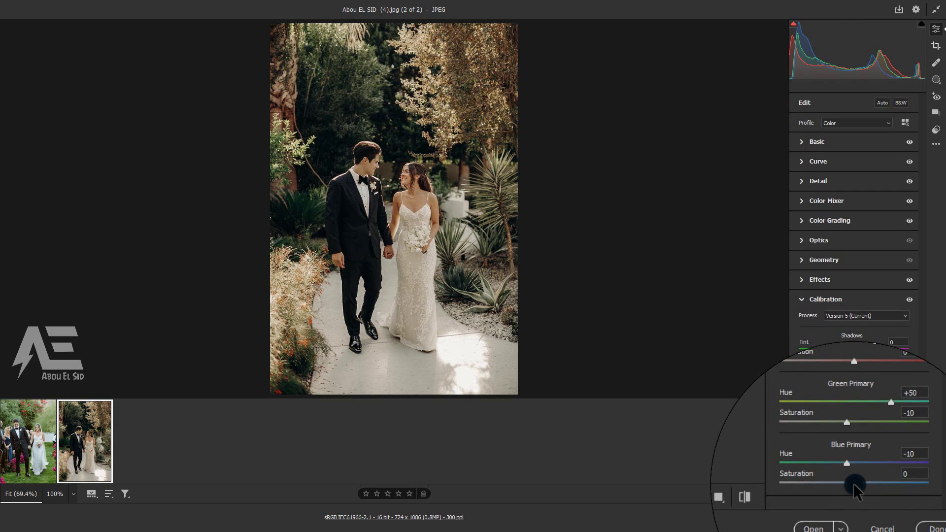
left_click_drag(855, 480, 844, 483)
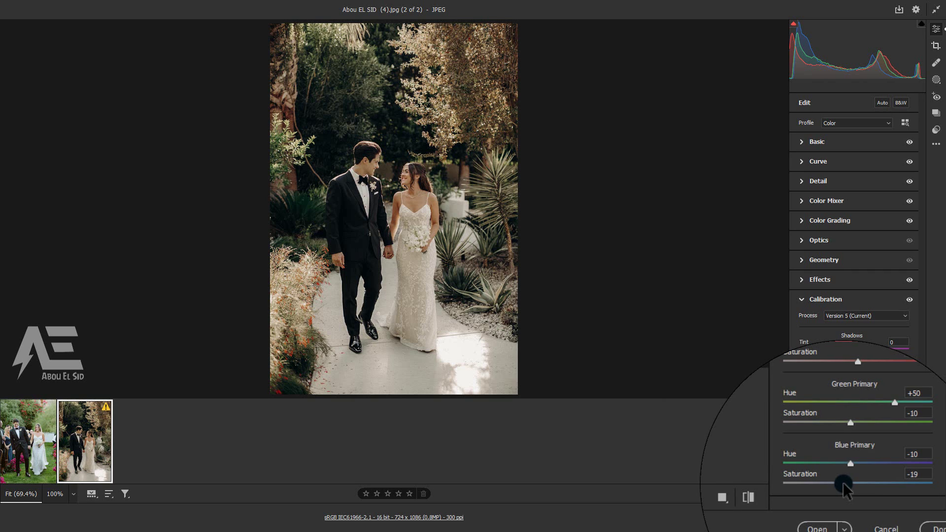
left_click_drag(843, 482, 843, 483)
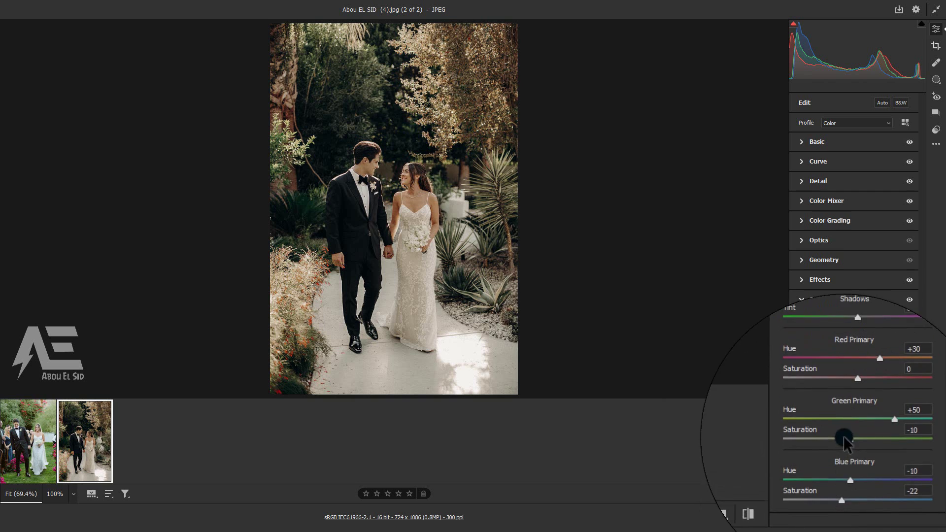
left_click_drag(854, 347, 847, 351)
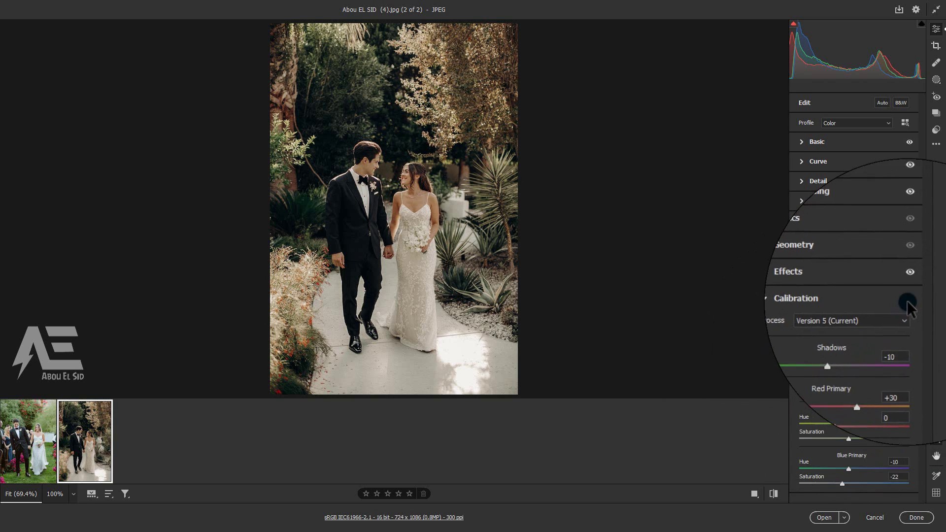
Compare the photo with and without the Calibration adjustments
left_click(907, 300)
left_click(908, 299)
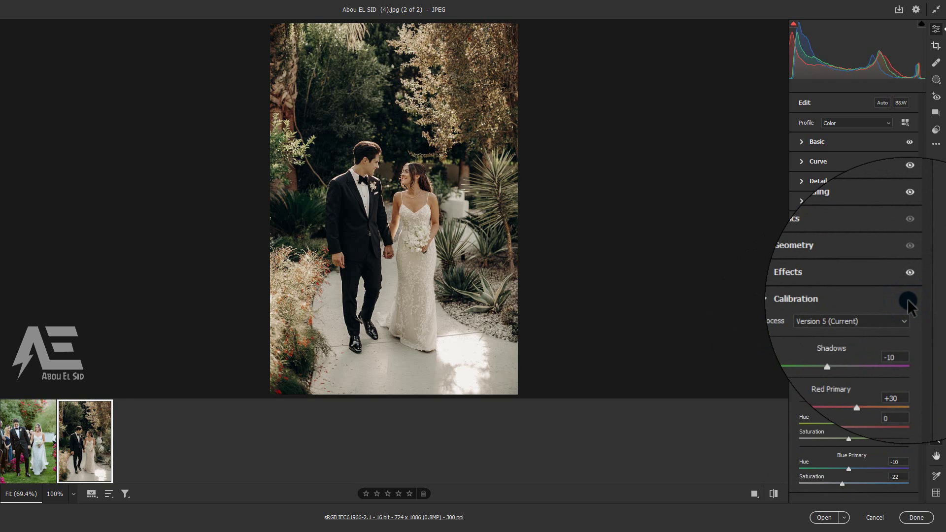
left_click(907, 300)
left_click(907, 299)
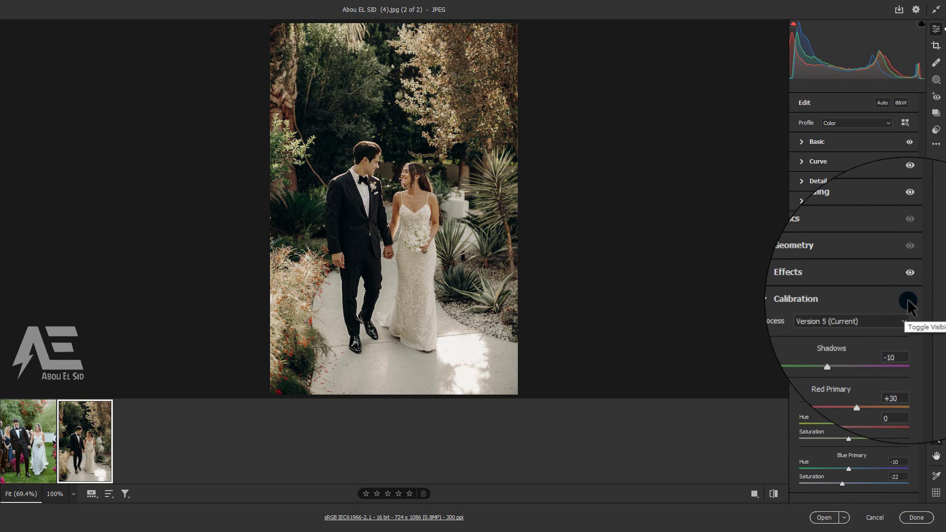
Set the Calibration Red Primary Saturation to +3 and compare the graded photo with its default settings
left_click(856, 392)
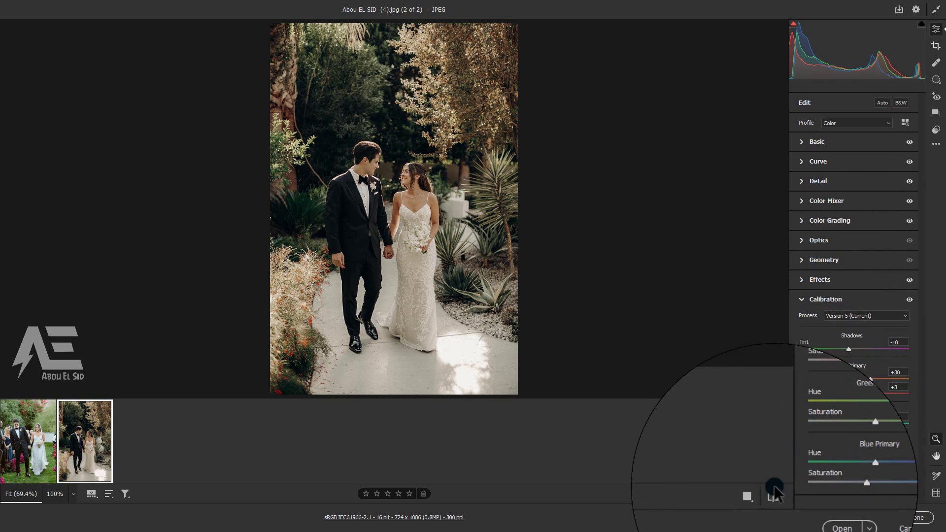
left_click(771, 494)
left_click(771, 493)
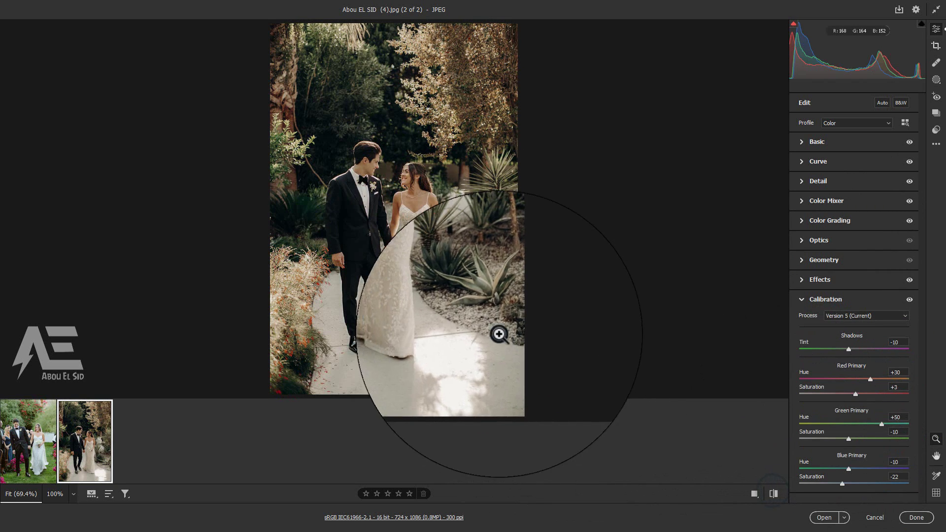
Copy the edit settings of the garden path photo and paste them onto the other wedding photo, taken on the lawn
right_click(421, 182)
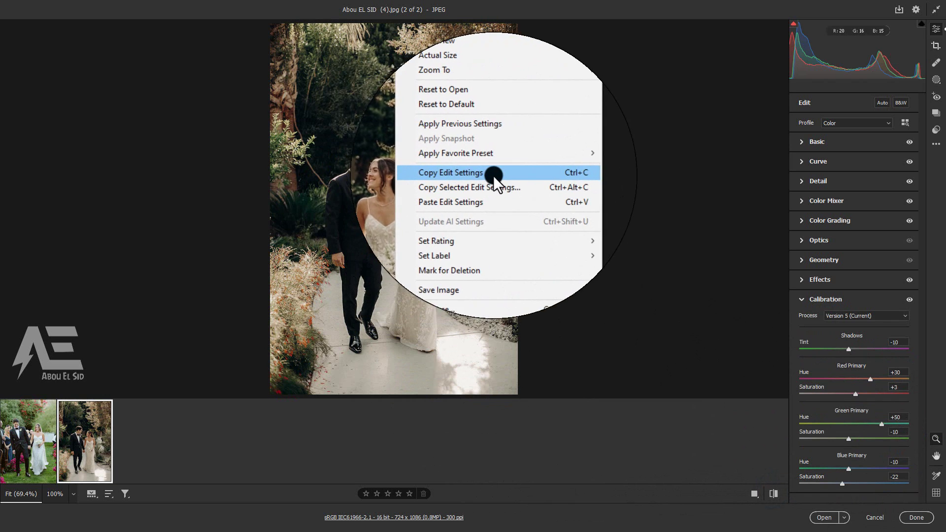
left_click(455, 173)
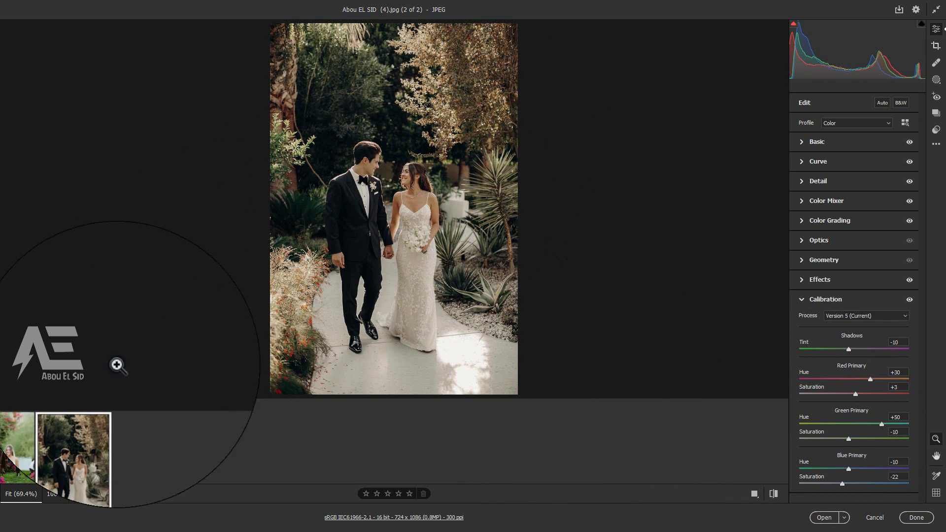
left_click(30, 435)
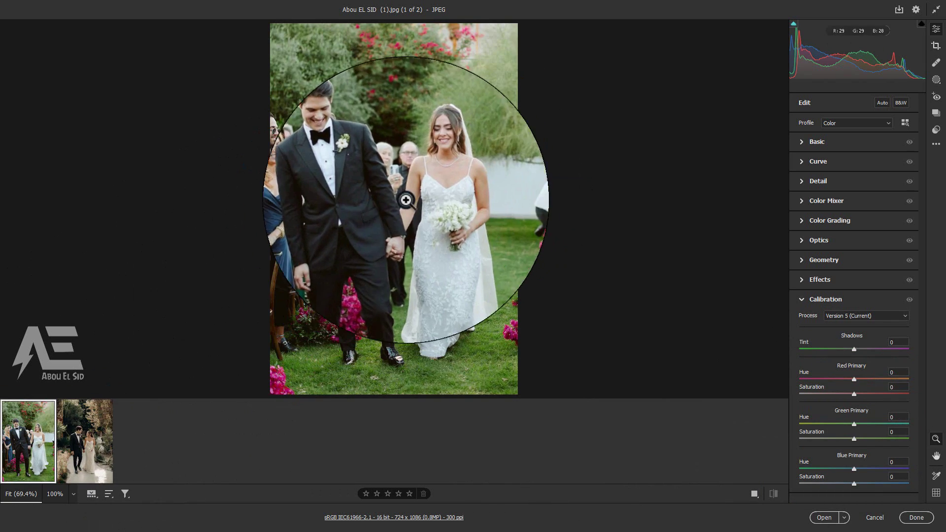
right_click(442, 212)
left_click(475, 223)
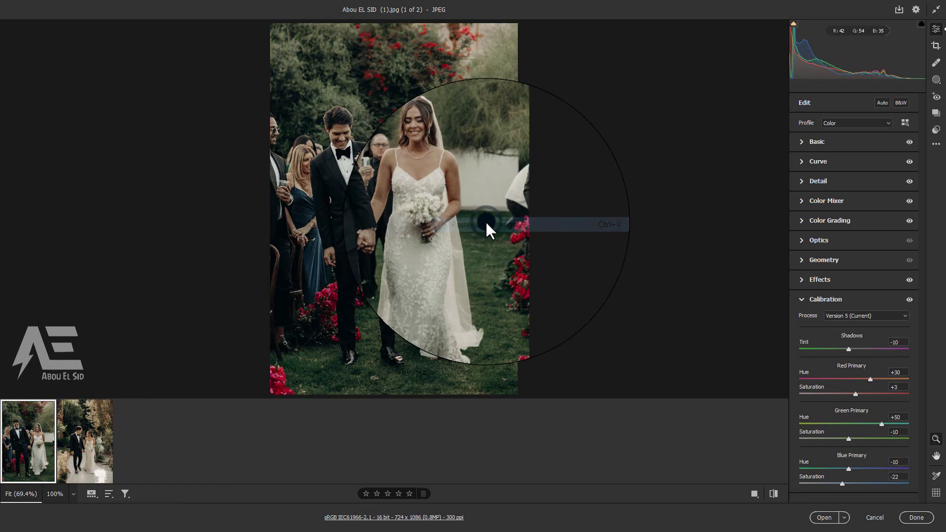
In the Basic adjustments of the lawn photo, set Temperature to +21 and compare the result with the default settings
left_click(815, 142)
left_click_drag(856, 179, 864, 179)
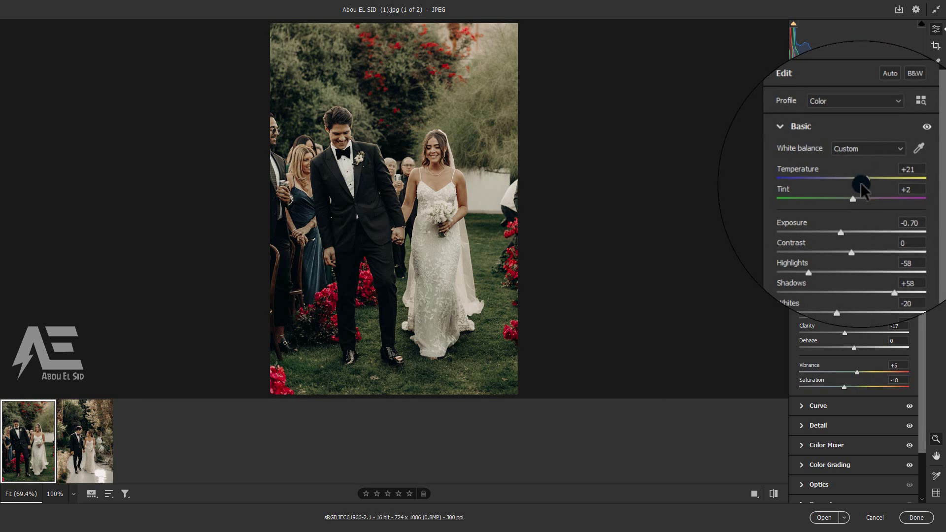
left_click(773, 493)
left_click(770, 495)
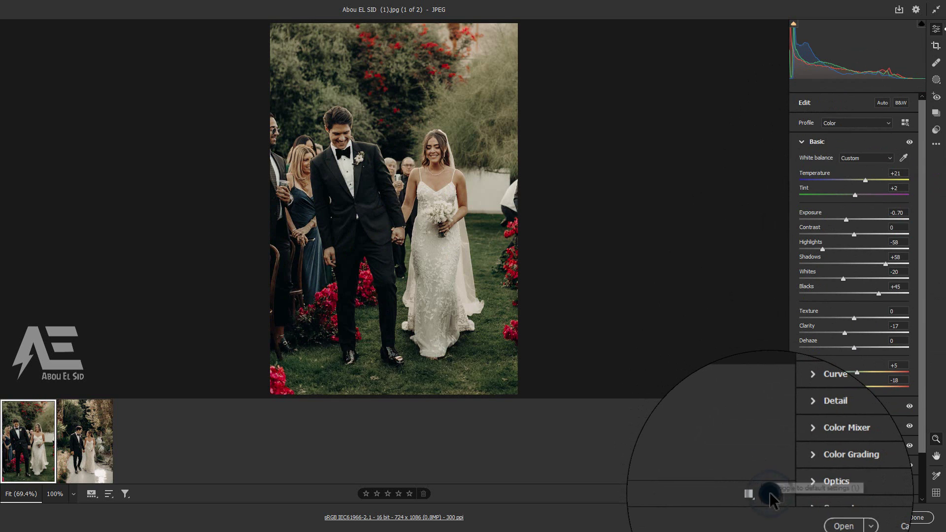
Return to the garden path photo and compare its finished grade with the default settings
left_click(85, 441)
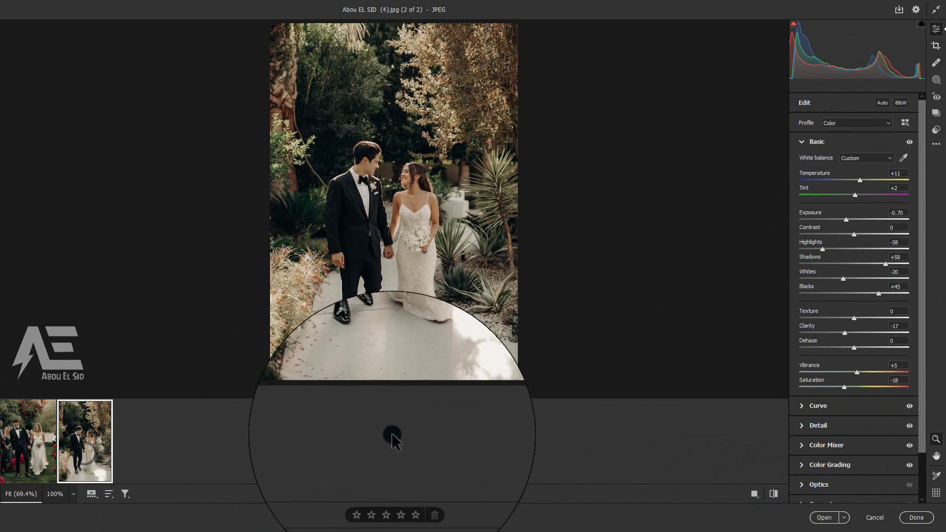
left_click(773, 494)
left_click(772, 493)
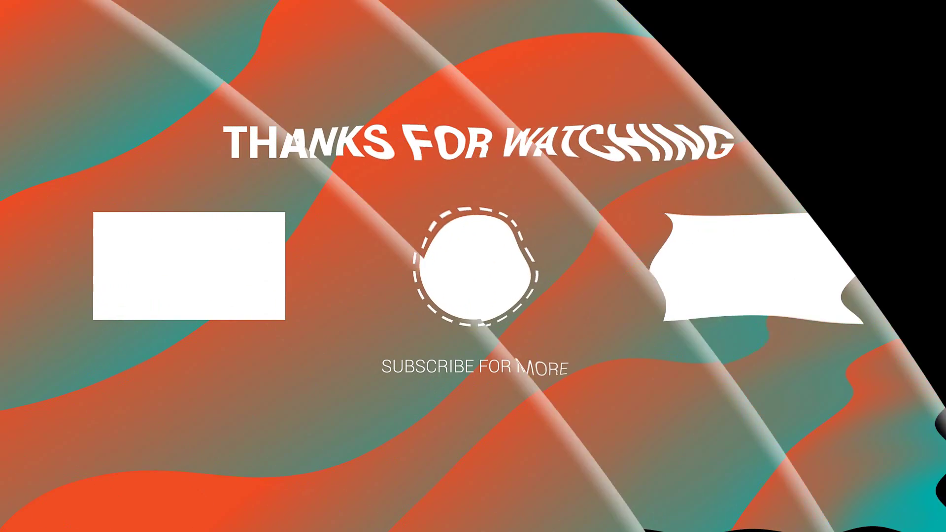